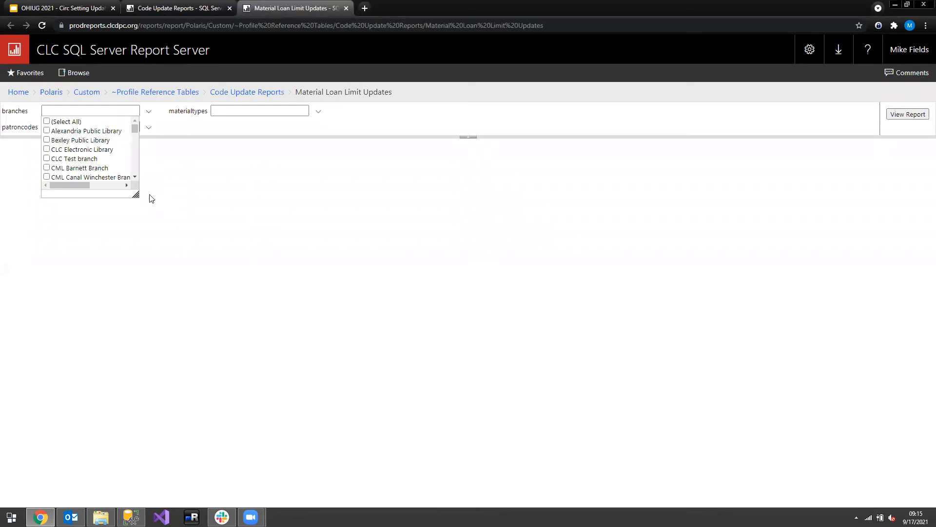
left_click(200, 133)
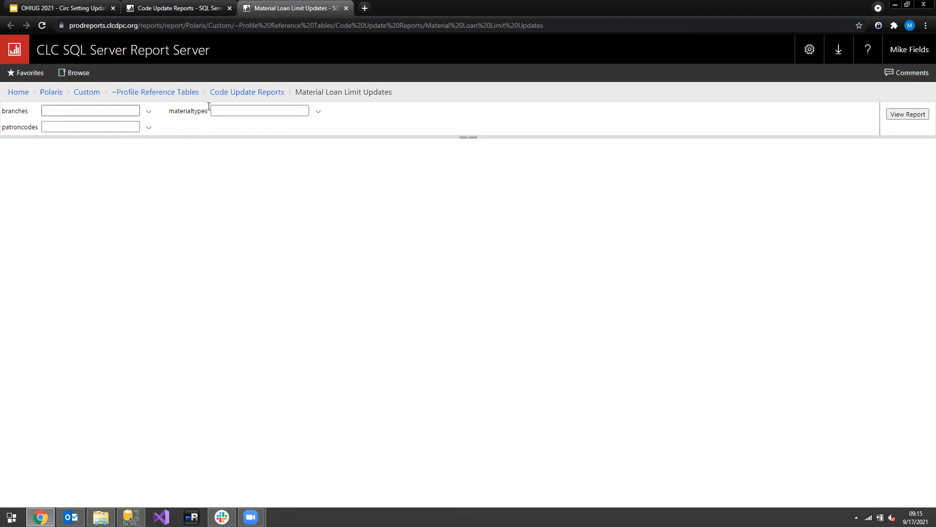
left_click(149, 111)
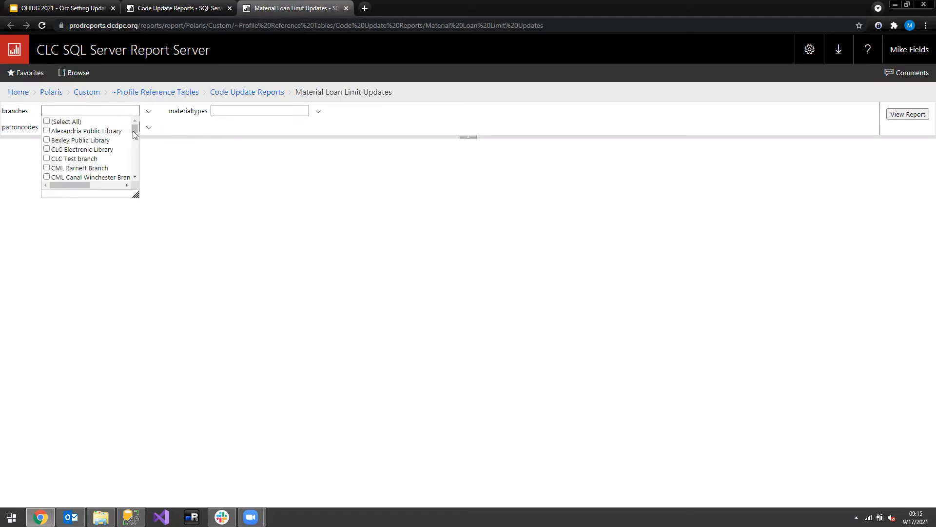
left_click(138, 201)
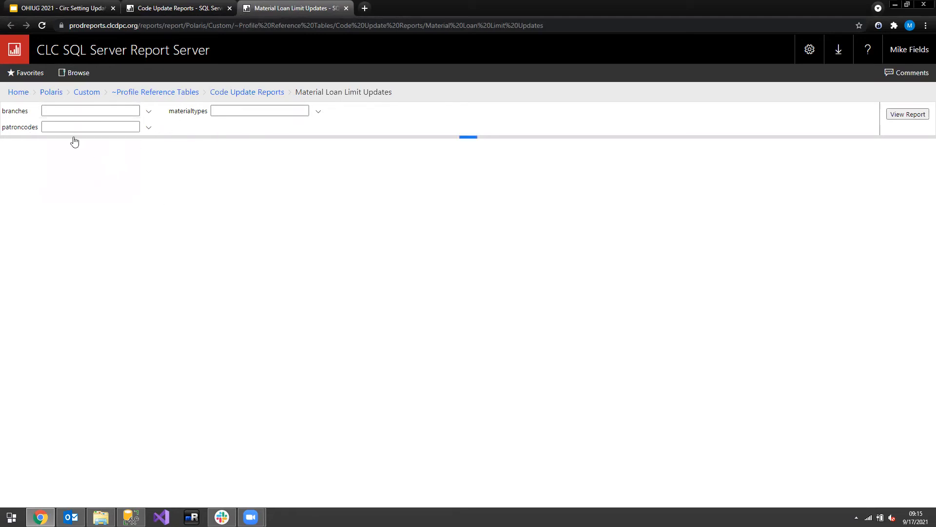
Choose the Fairfield County Baltimore, Bremen, Johns, Main Library and Northwest locations as the report's branches
left_click(149, 111)
left_click_drag(135, 195, 320, 430)
scroll(117, 323, "down", 10)
scroll(117, 323, "down", 3)
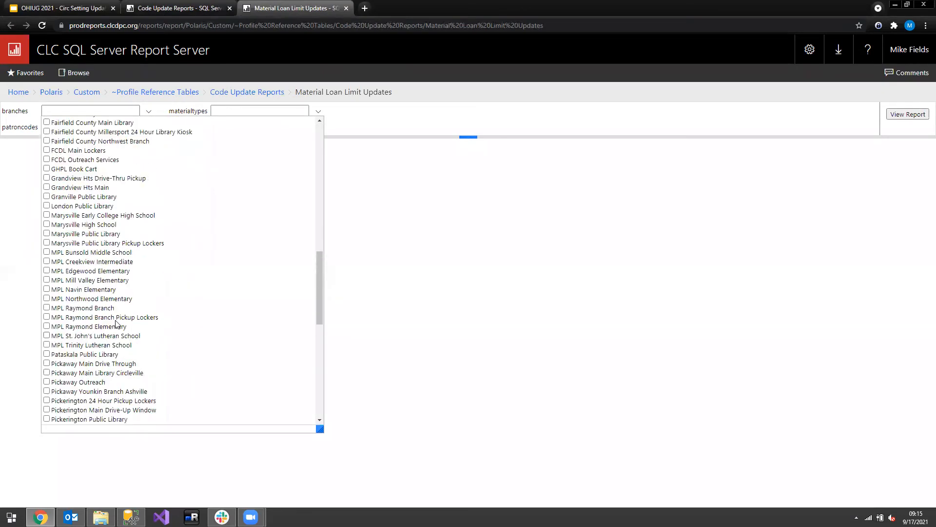
scroll(117, 323, "up", 8)
scroll(105, 321, "down", 4)
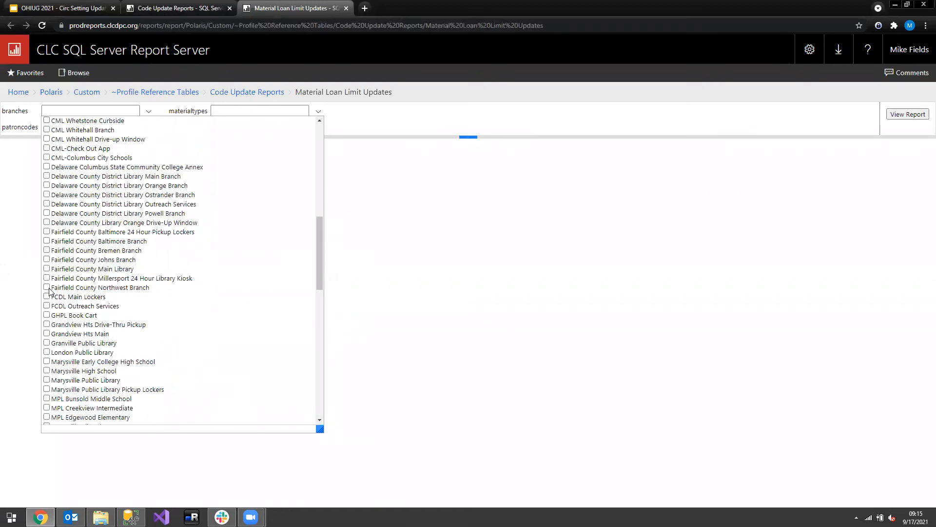
left_click(47, 241)
left_click(46, 250)
left_click(46, 260)
left_click(46, 268)
left_click(357, 239)
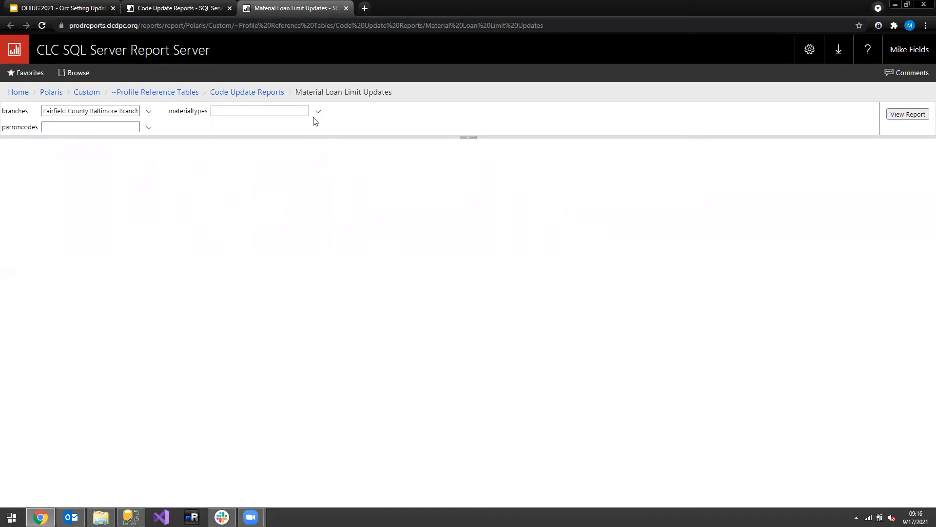
Run the Material Loan Limit Updates report for all material types and all patron codes
left_click(318, 112)
left_click(216, 122)
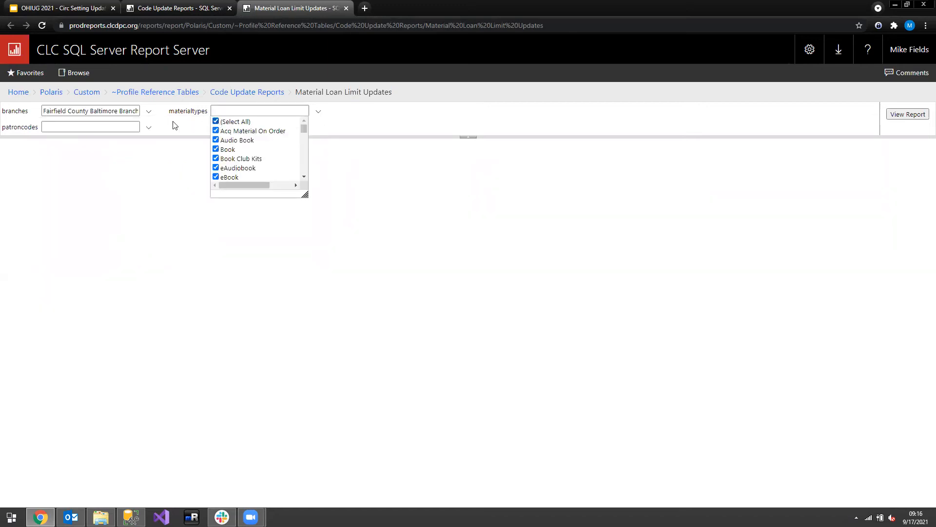
left_click(149, 127)
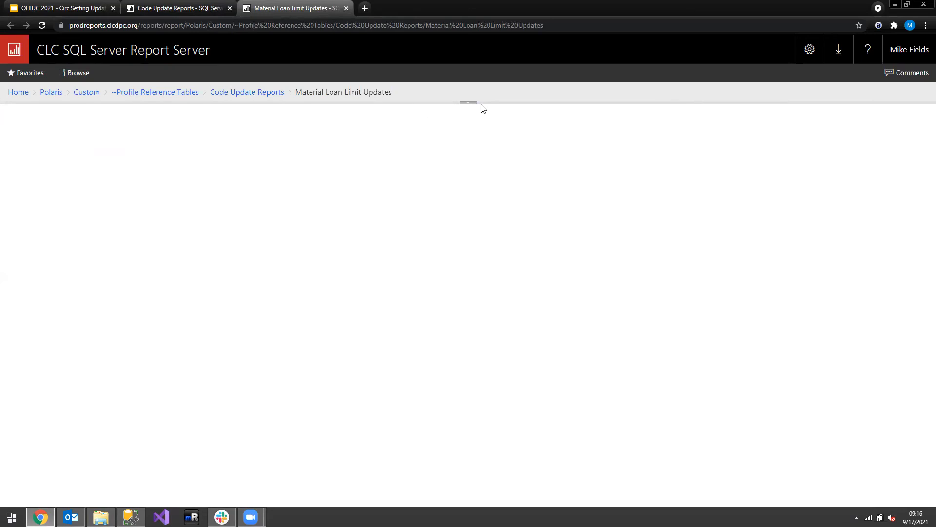
left_click(79, 139)
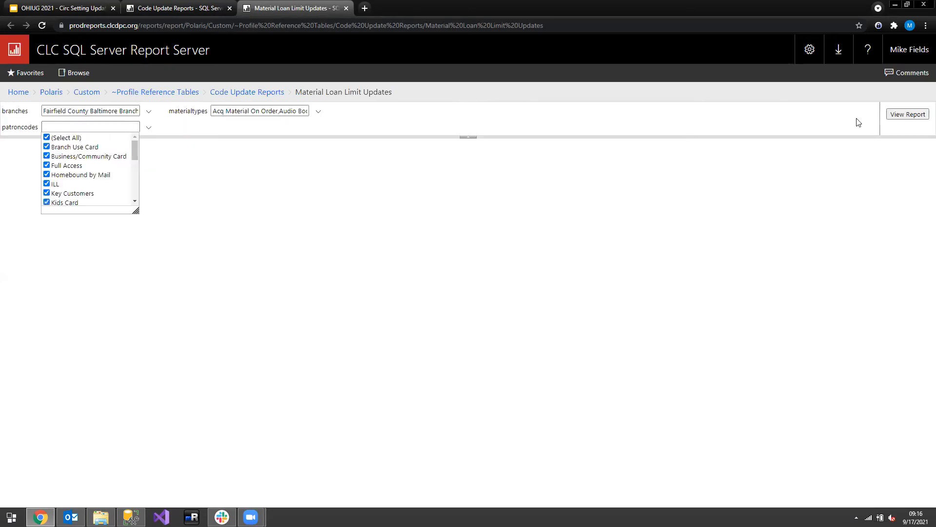
left_click(901, 115)
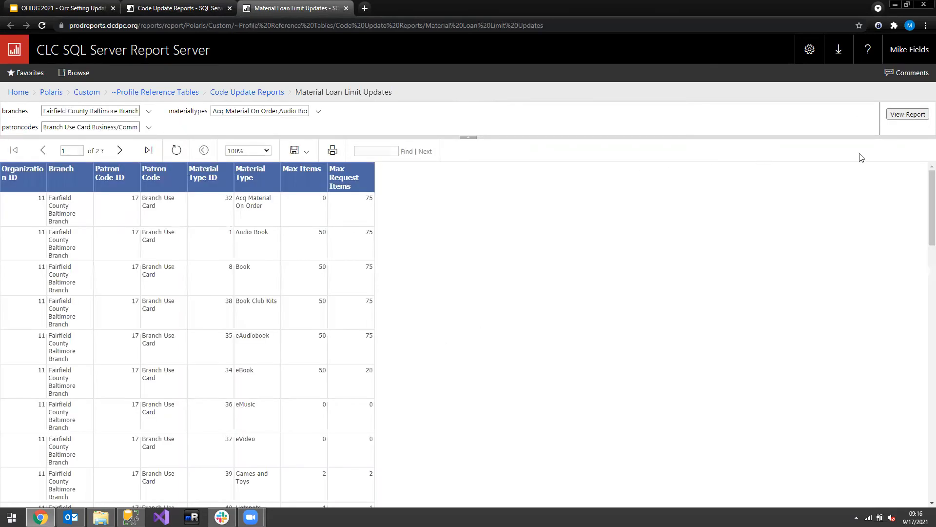
Review the loan limit rows for all material types and patron codes across the report pages
scroll(730, 238, "down", 15)
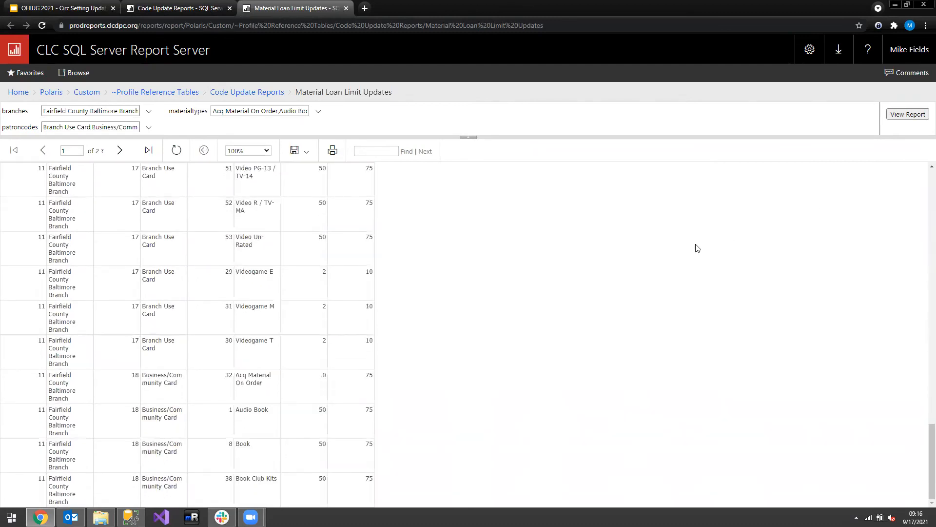
scroll(597, 322, "up", 10)
scroll(597, 323, "down", 10)
scroll(590, 327, "up", 15)
left_click(120, 151)
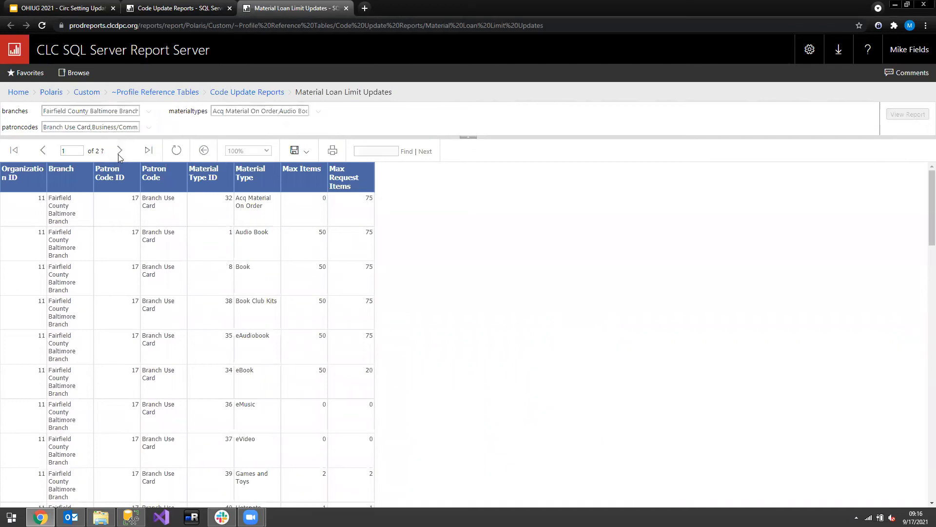
left_click(119, 151)
left_click(120, 151)
left_click(119, 151)
left_click(120, 152)
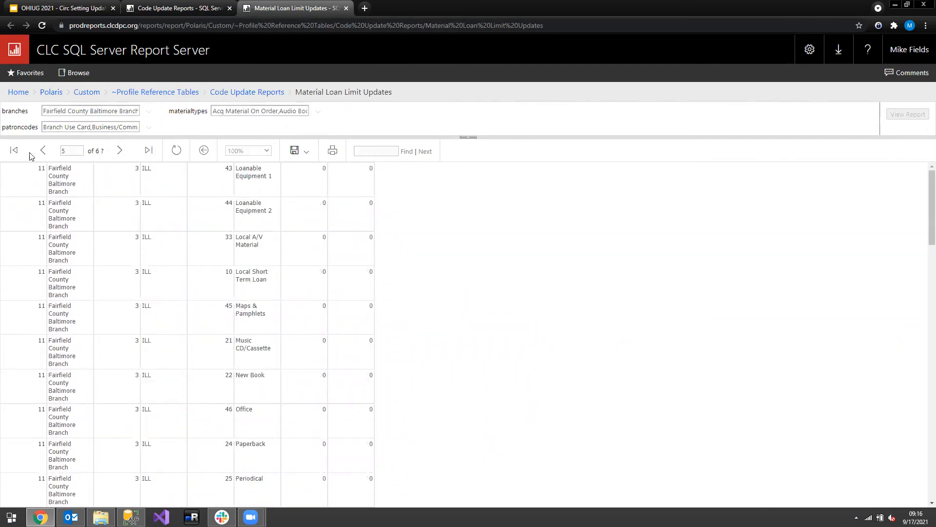
Limit the report's material types to Audio Book, Book and Hotspots
left_click(318, 113)
left_click(216, 121)
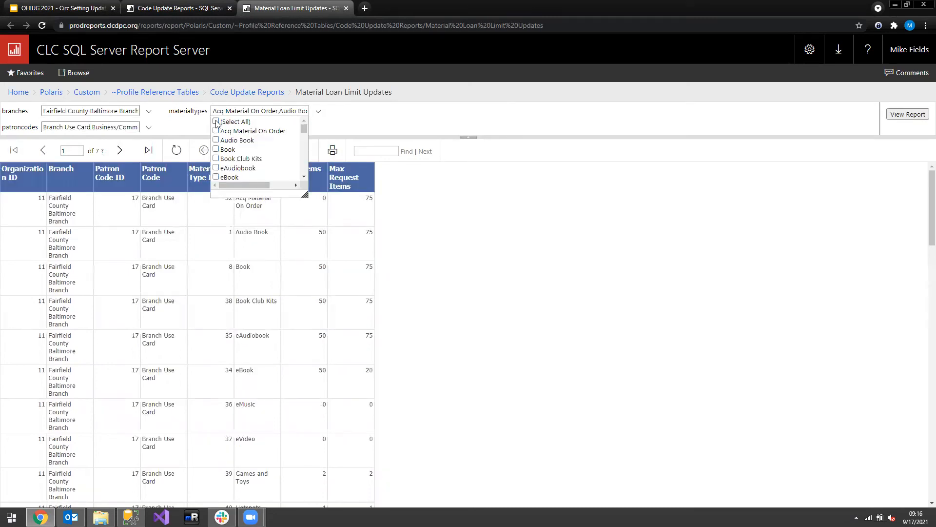
left_click(306, 197)
left_click(318, 111)
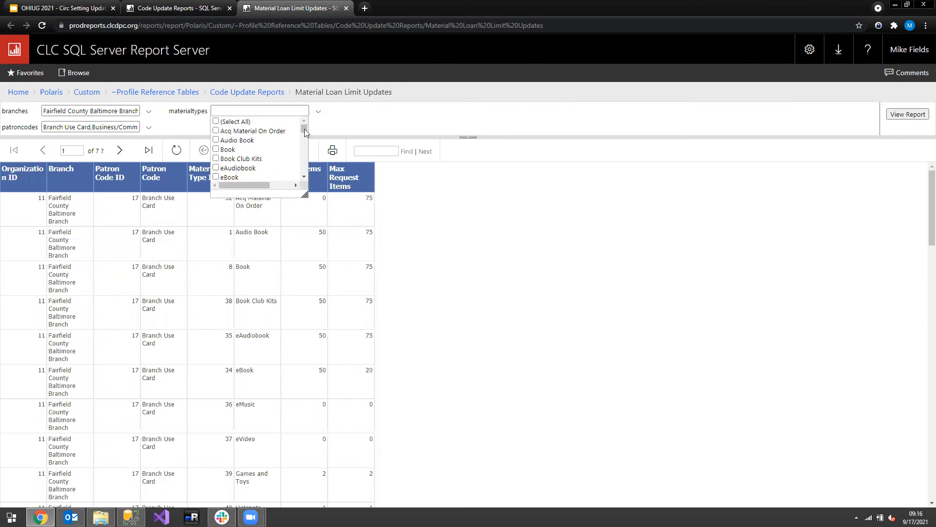
left_click_drag(304, 194, 326, 244)
left_click(216, 140)
left_click(216, 150)
left_click(216, 214)
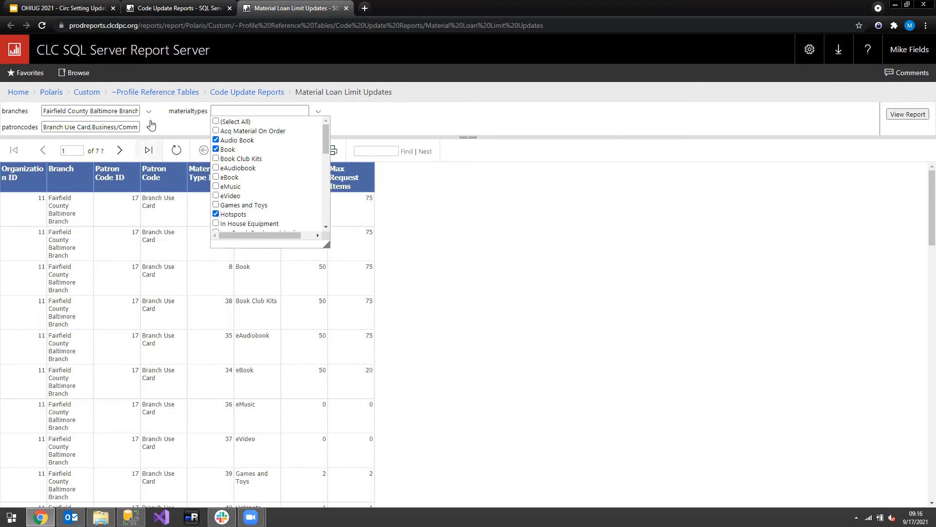
Limit the patron codes to Full Access, Kids Card and Newly Registered, and run the report again
left_click(148, 128)
left_click(147, 129)
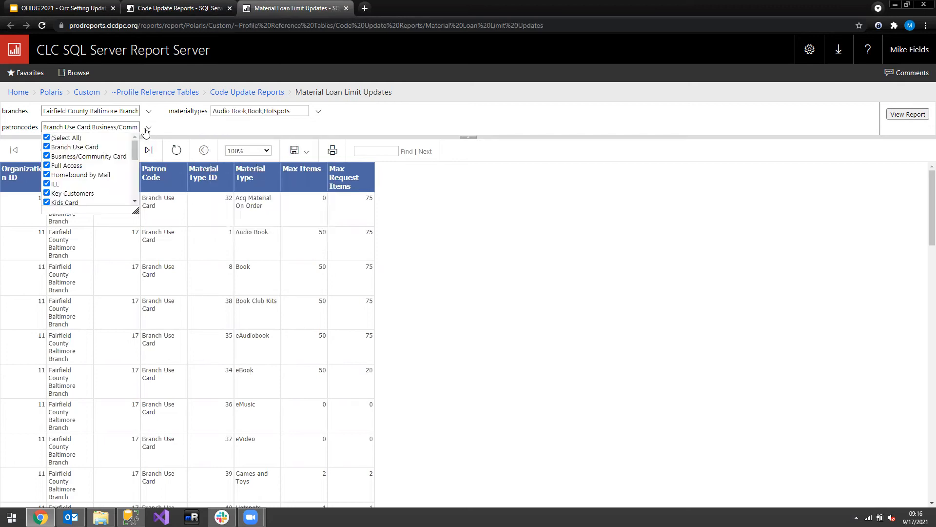
left_click(46, 137)
left_click_drag(134, 211, 234, 363)
left_click(47, 166)
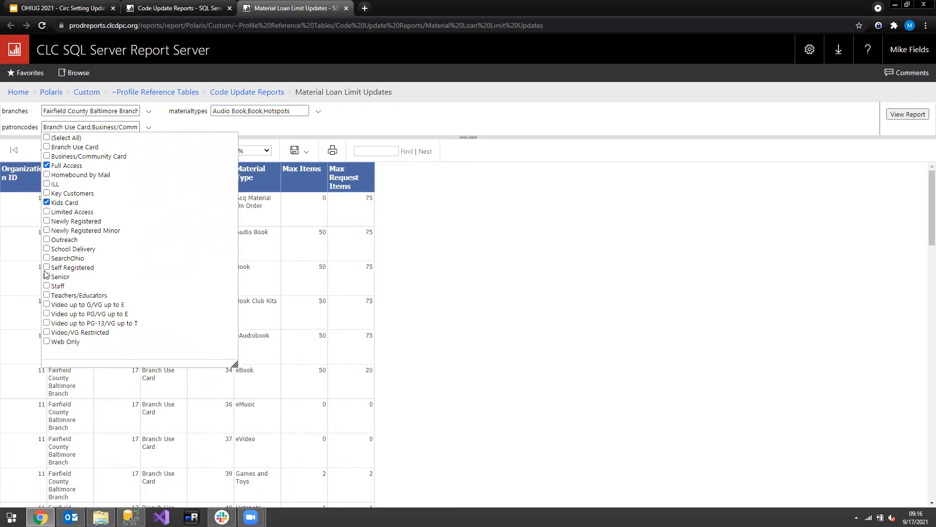
left_click(48, 222)
left_click(531, 216)
left_click(908, 114)
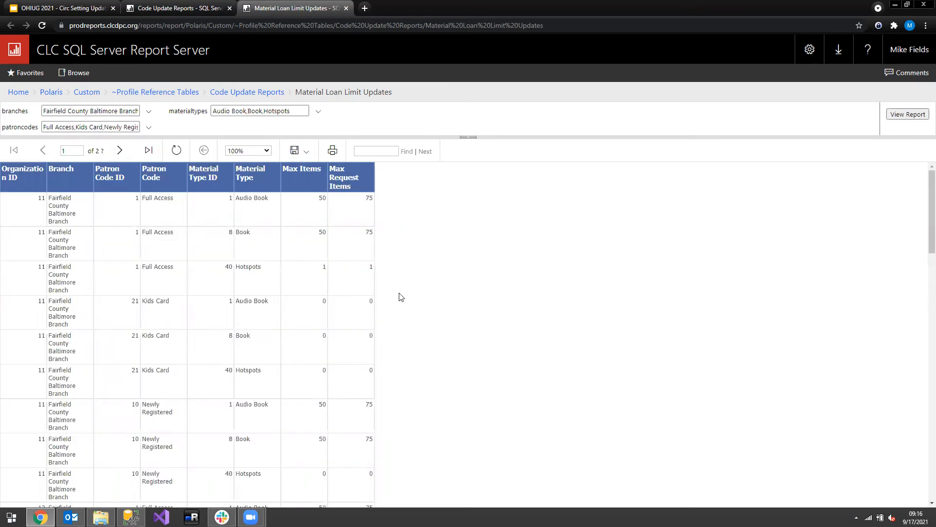
Check both pages of the narrowed report, export it in Excel format and open the downloaded workbook
scroll(401, 297, "down", 10)
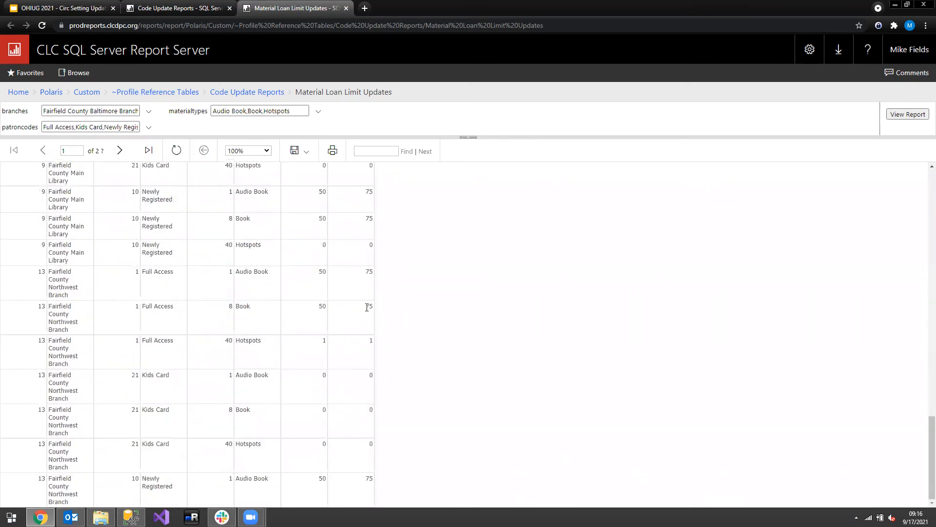
left_click(115, 151)
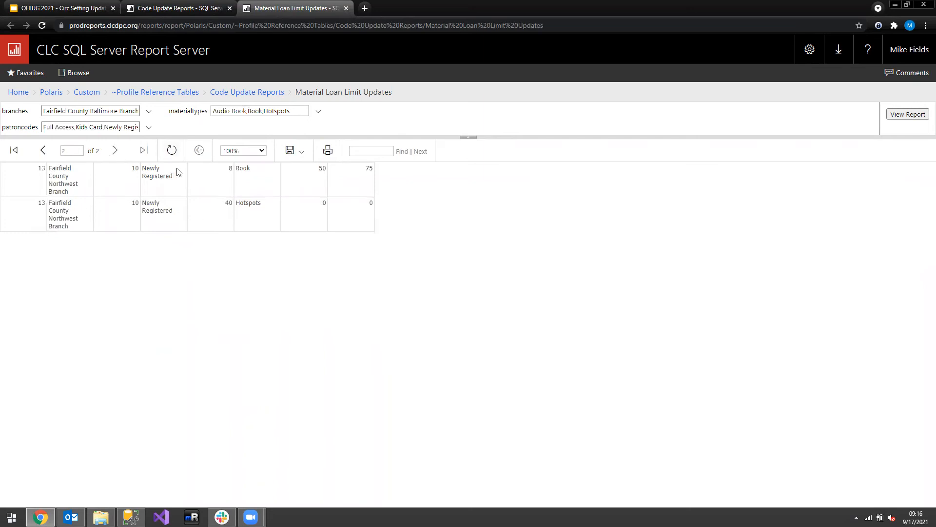
left_click(43, 150)
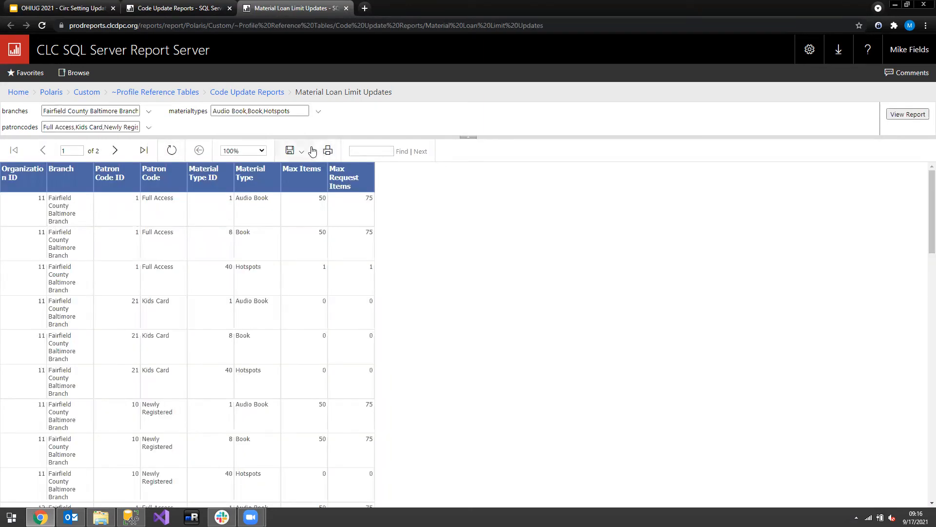
left_click(298, 150)
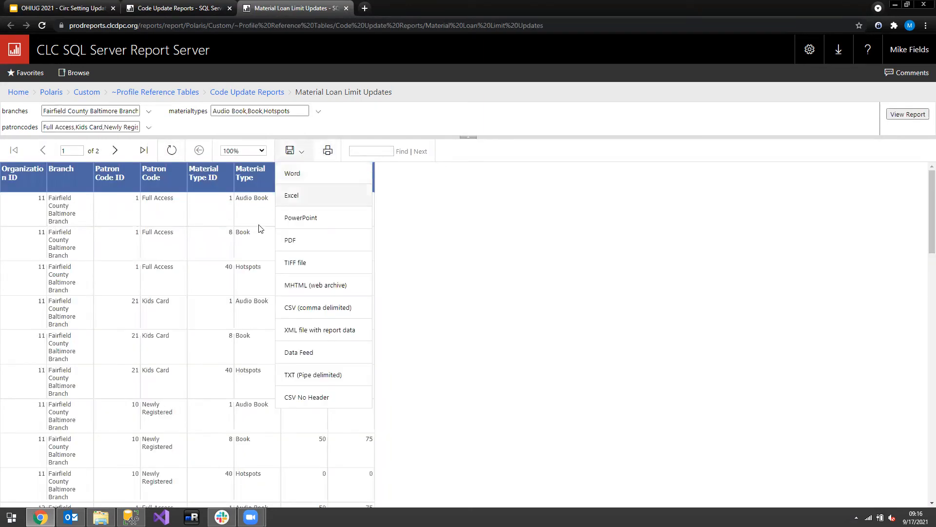
left_click(310, 195)
left_click(57, 493)
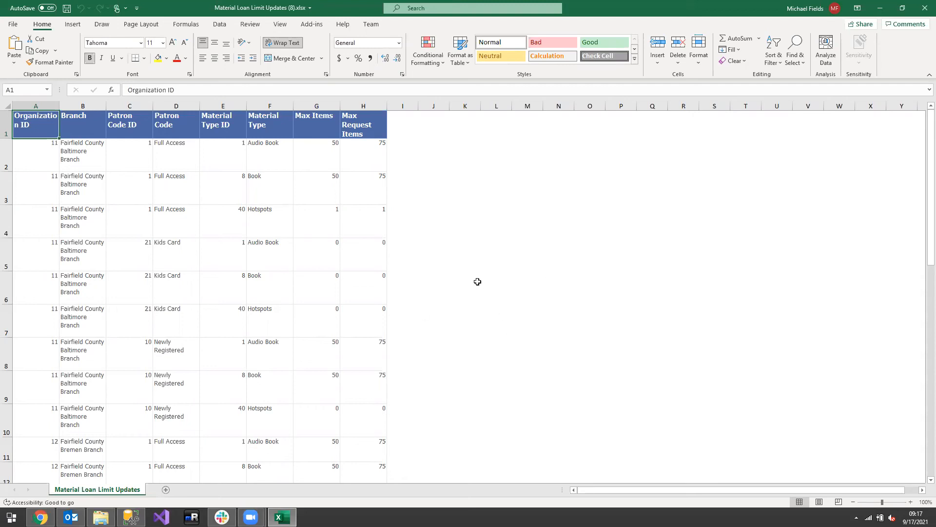
Turn on column filters for the exported loan limit table
left_click(296, 169)
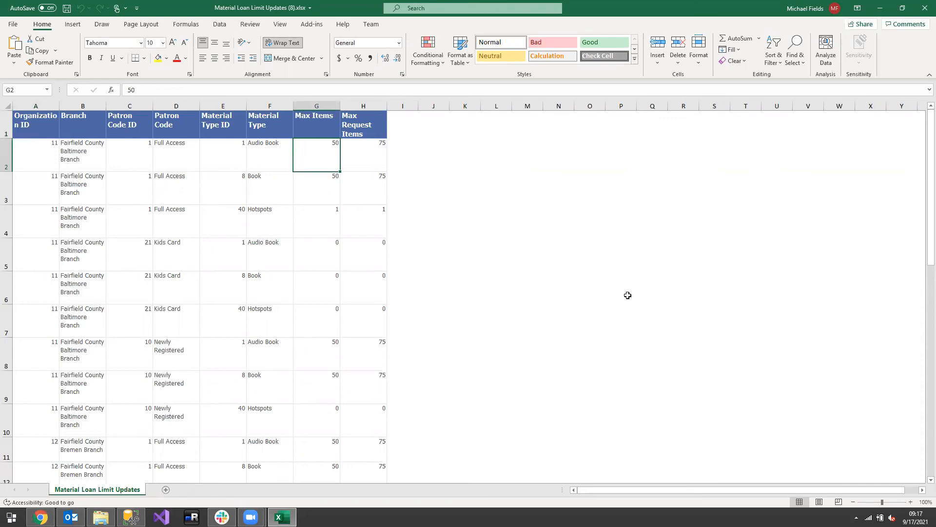
left_click(774, 49)
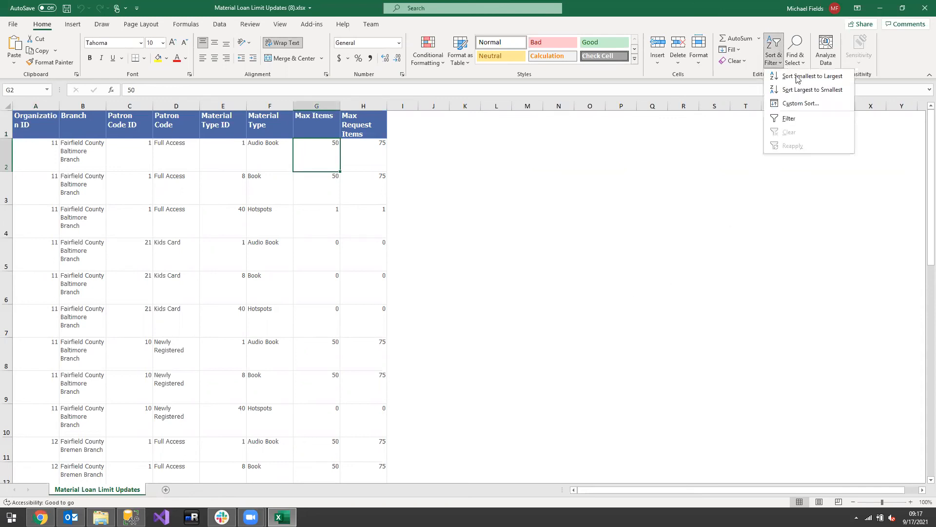
left_click(810, 119)
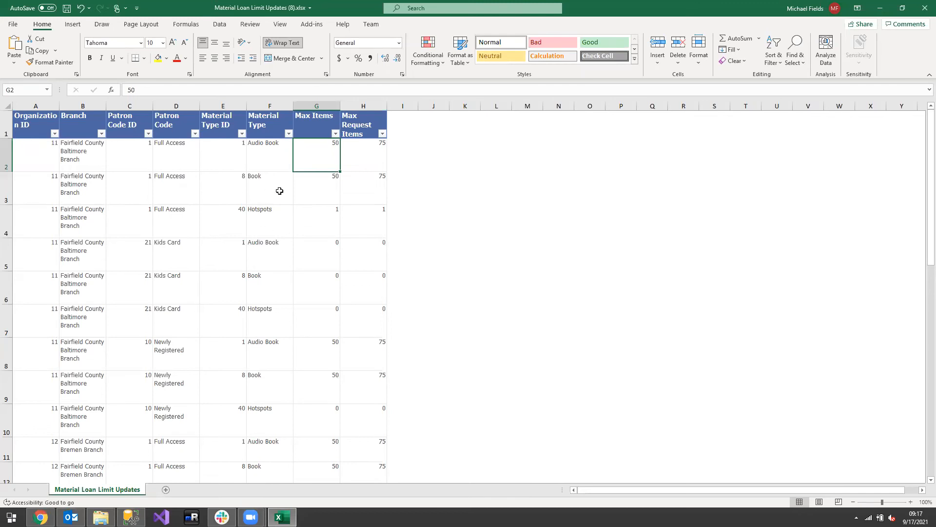
Filter the Material Type column to show only Book rows
left_click(315, 184)
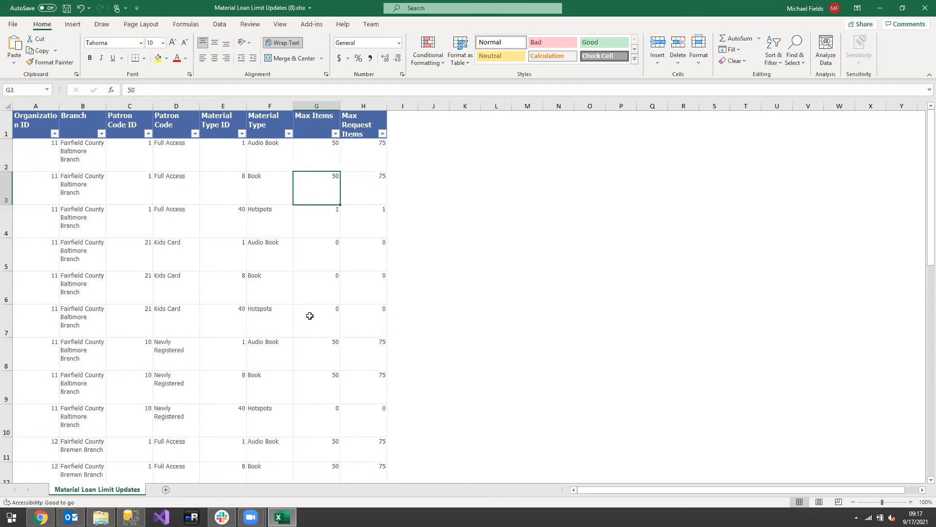
scroll(317, 332, "down", 2)
left_click(317, 269)
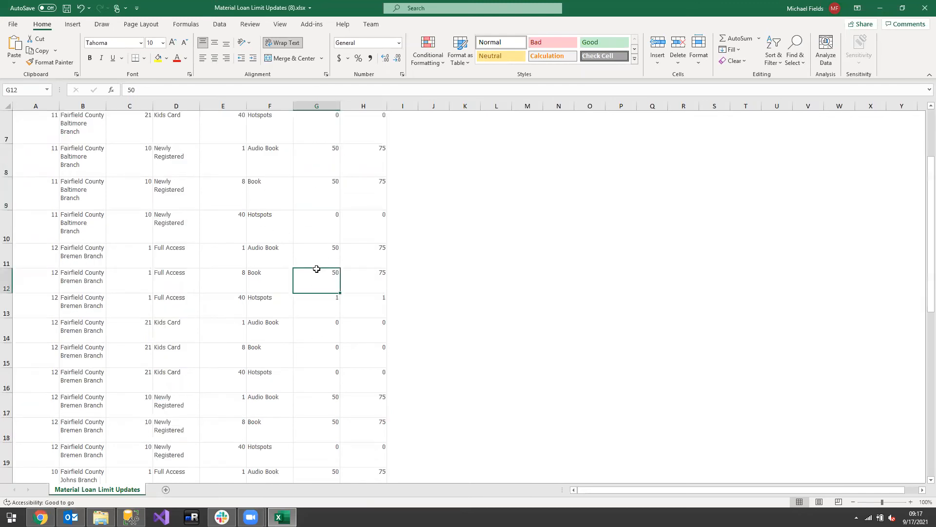
left_click(325, 412)
scroll(320, 400, "up", 2)
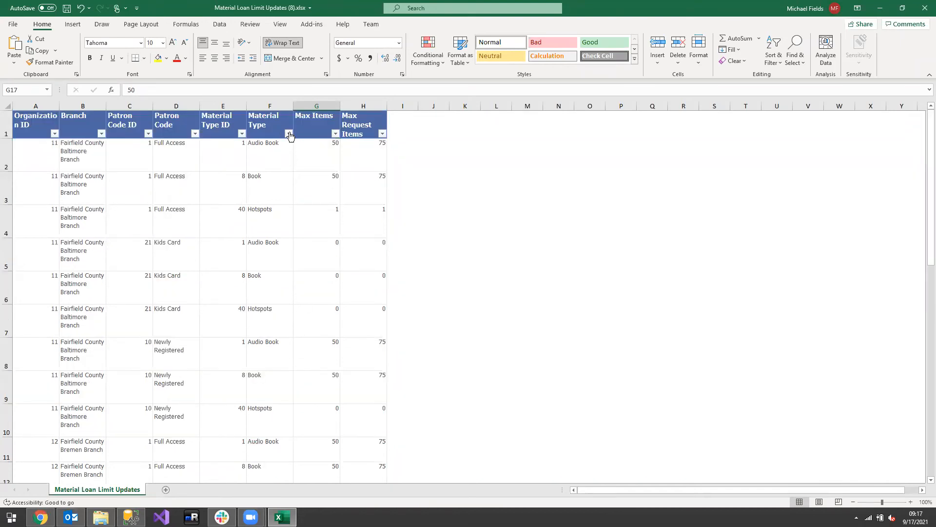
left_click(289, 133)
left_click(191, 248)
left_click(191, 266)
left_click(225, 339)
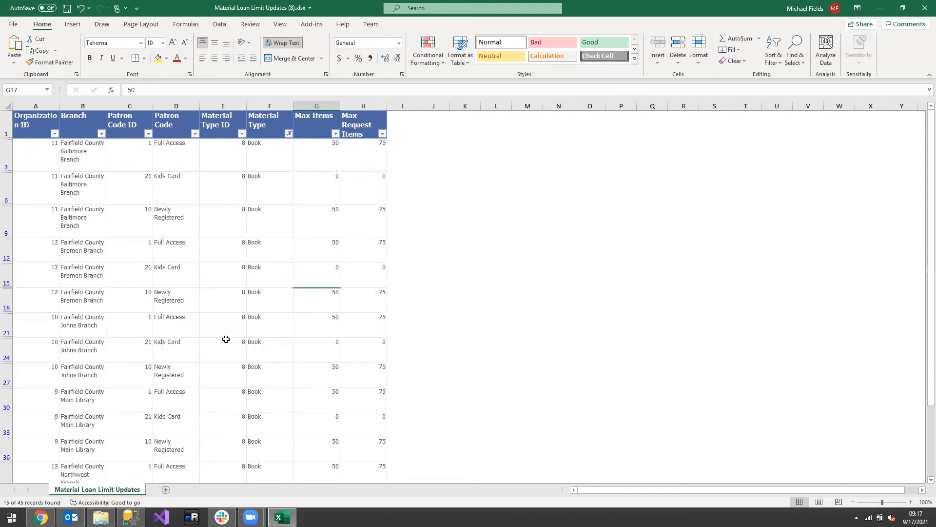
Filter the Max Items column to exclude 0 and select the first remaining Max Items value
left_click(335, 135)
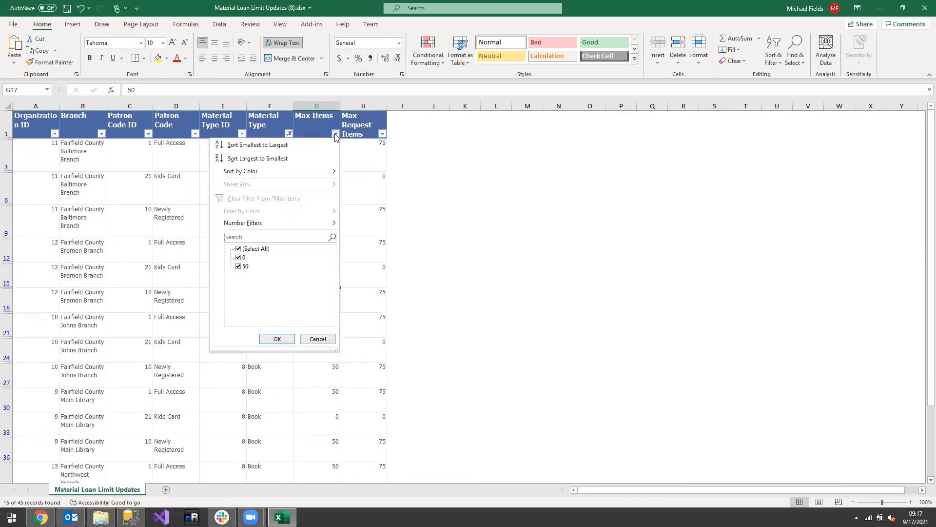
left_click(238, 257)
left_click(277, 339)
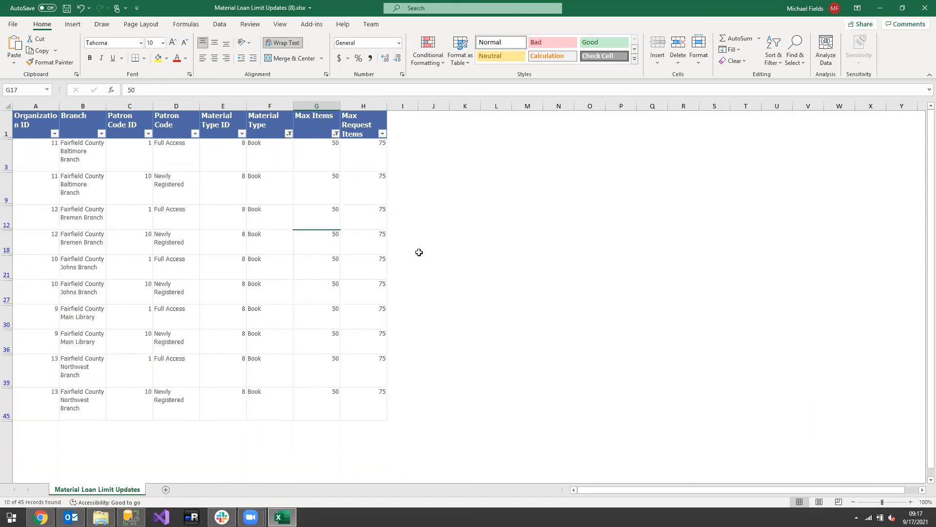
left_click(501, 214)
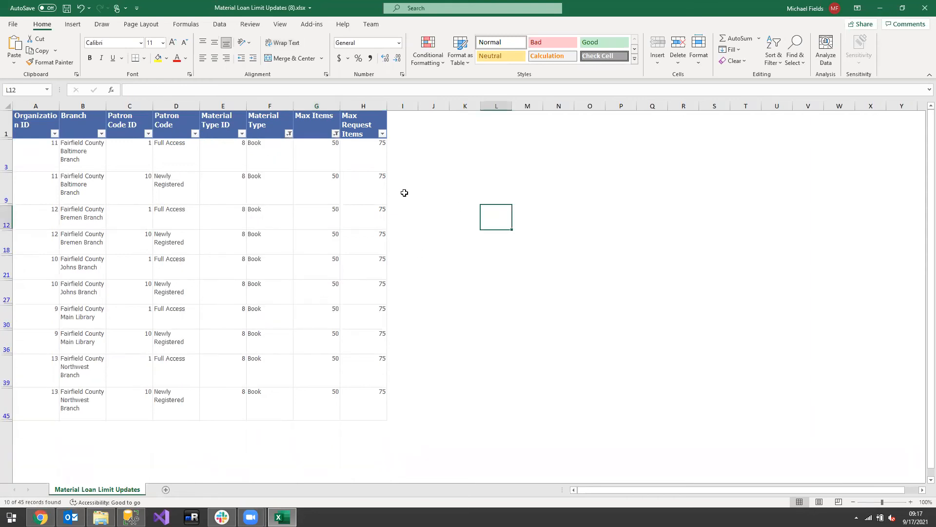
left_click(326, 153)
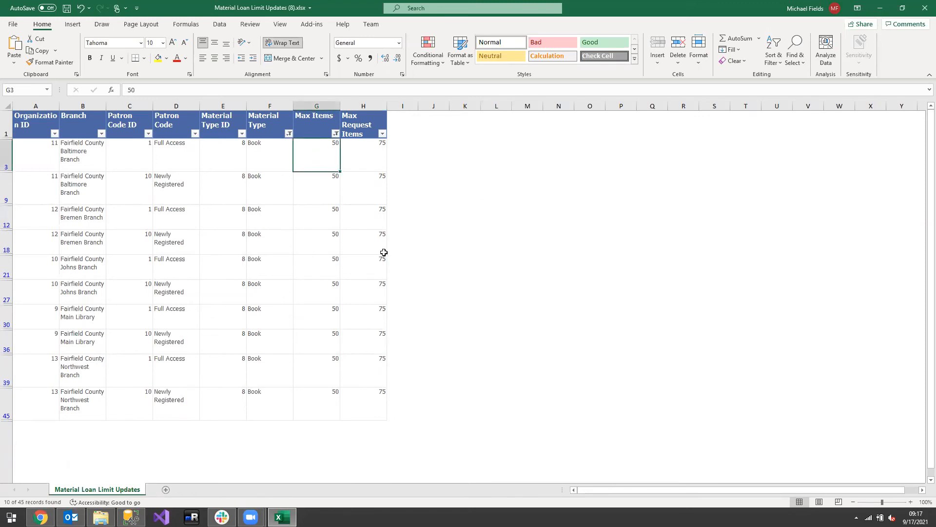
Set Max Items to 75 for every filtered Book row by filling the value down from G3
type("75")
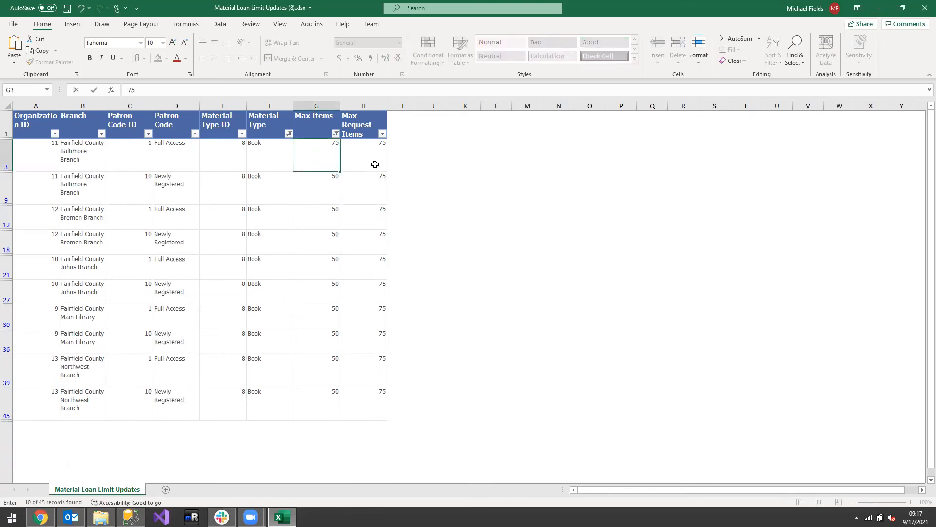
key("Return")
left_click(328, 153)
left_click_drag(339, 169, 341, 402)
left_click(464, 316)
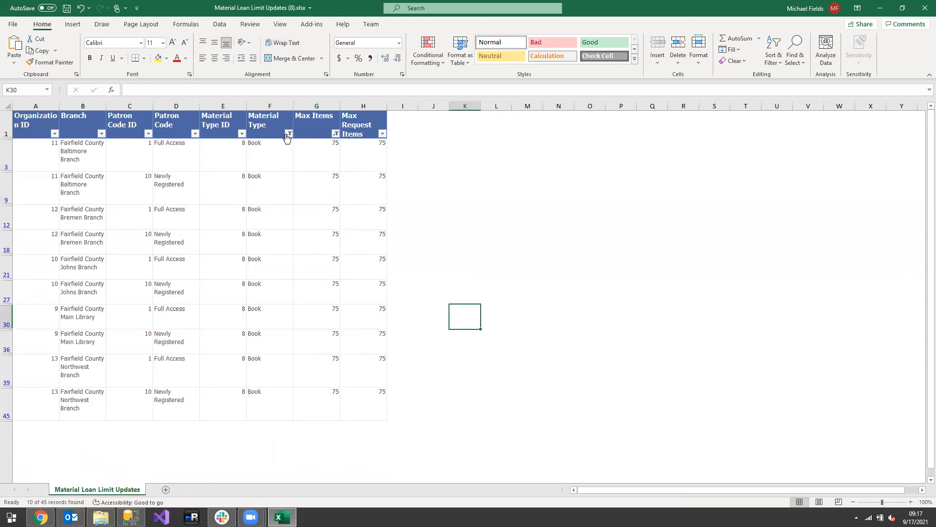
Change the Material Type filter to show only Audio Book rows instead of Book rows
left_click(336, 133)
left_click(239, 248)
key("Escape")
left_click(288, 133)
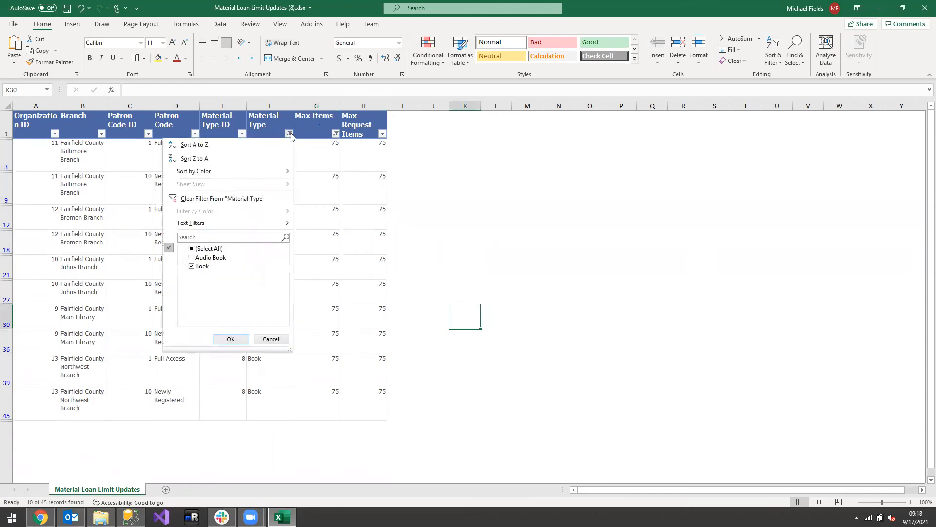
left_click(192, 257)
left_click(192, 267)
left_click(221, 340)
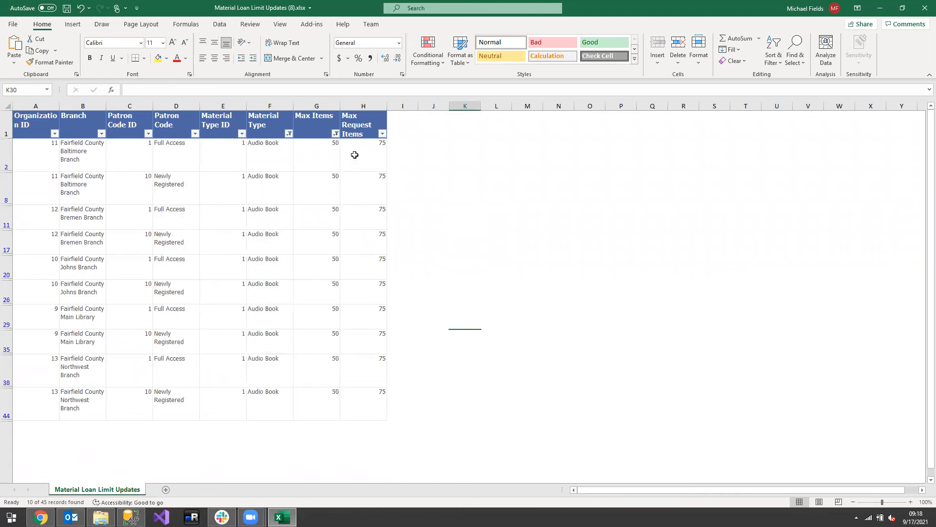
Check the Max Items filter values, then set Max Items to 25 for every filtered Audio Book row
left_click(336, 134)
left_click(497, 309)
left_click(336, 134)
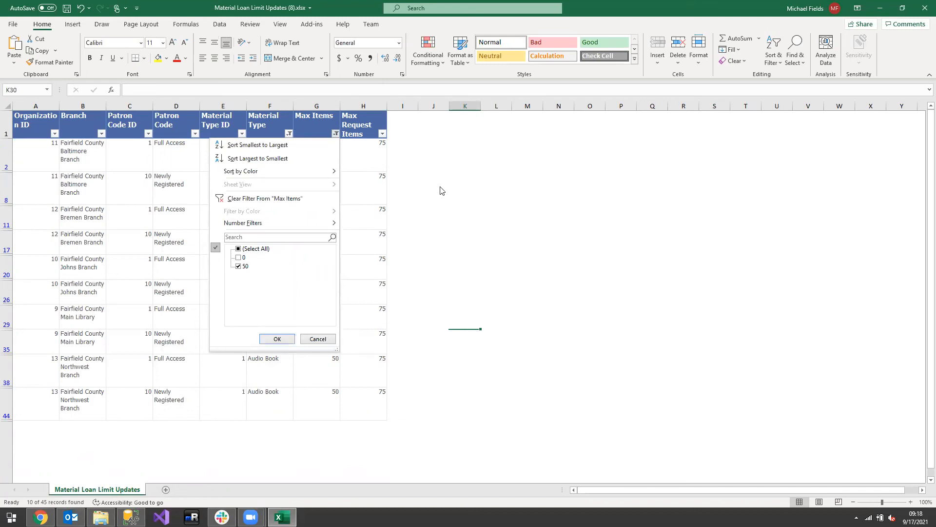
left_click(459, 204)
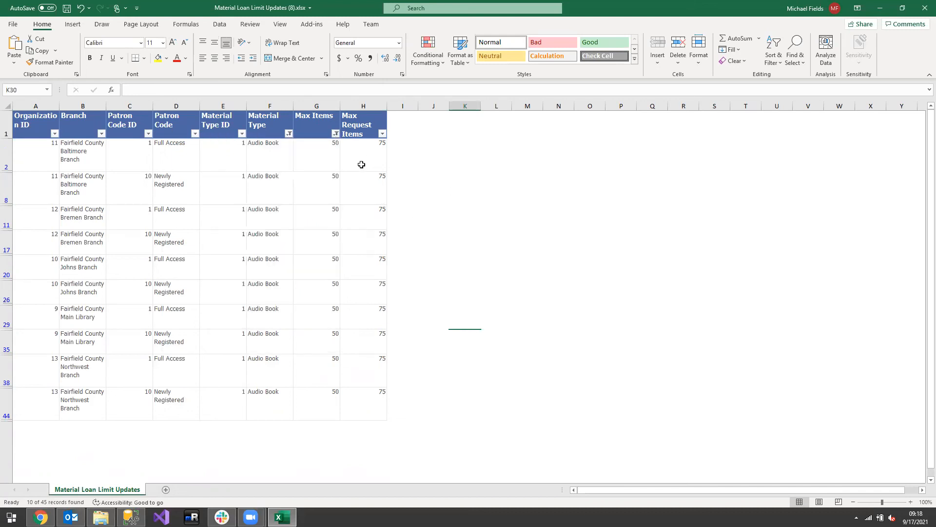
left_click_drag(327, 161, 320, 407)
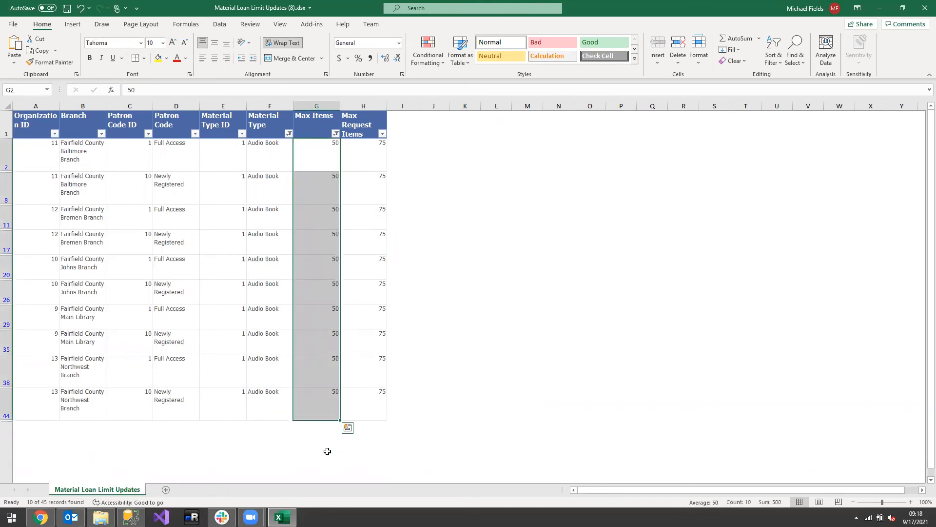
type("25")
left_click(415, 211)
left_click(336, 166)
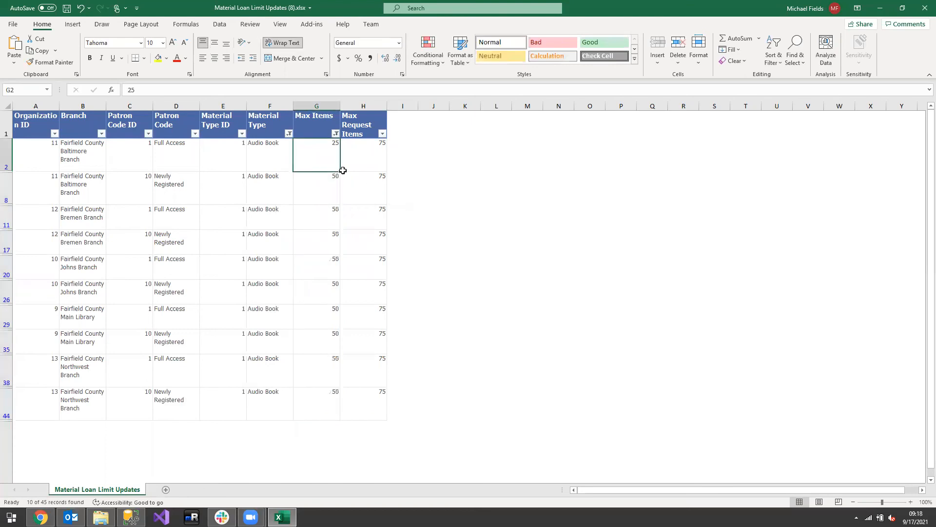
left_click_drag(340, 170, 317, 417)
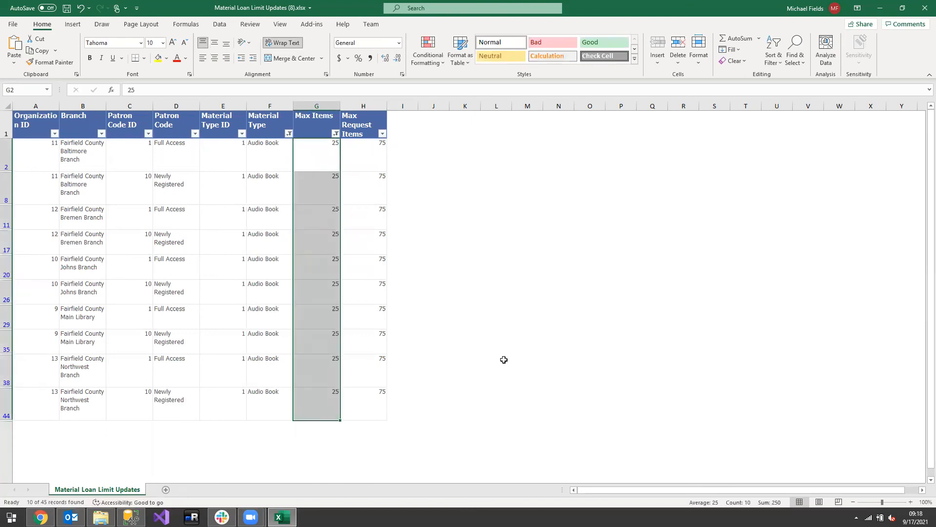
left_click(504, 359)
Turn off the column filters so the full loan limit table is shown
left_click(289, 133)
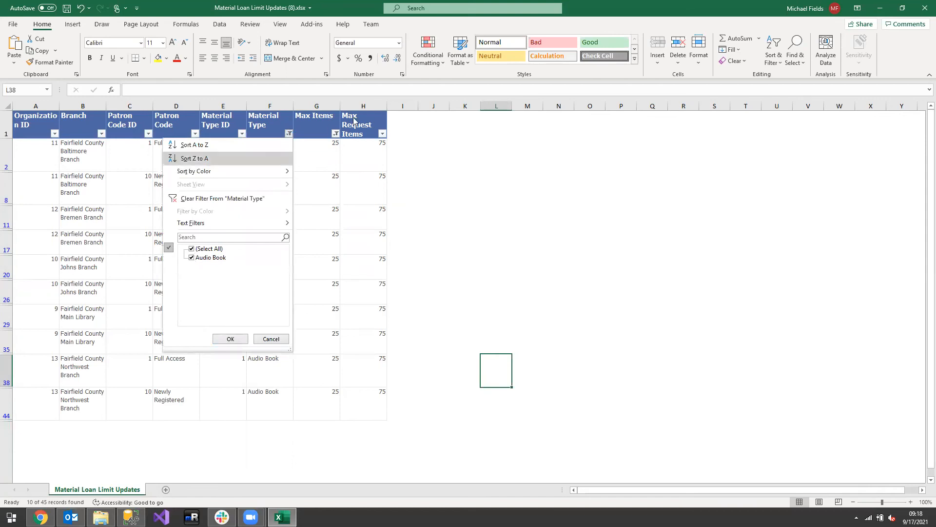
left_click(230, 338)
left_click(310, 200)
left_click(779, 44)
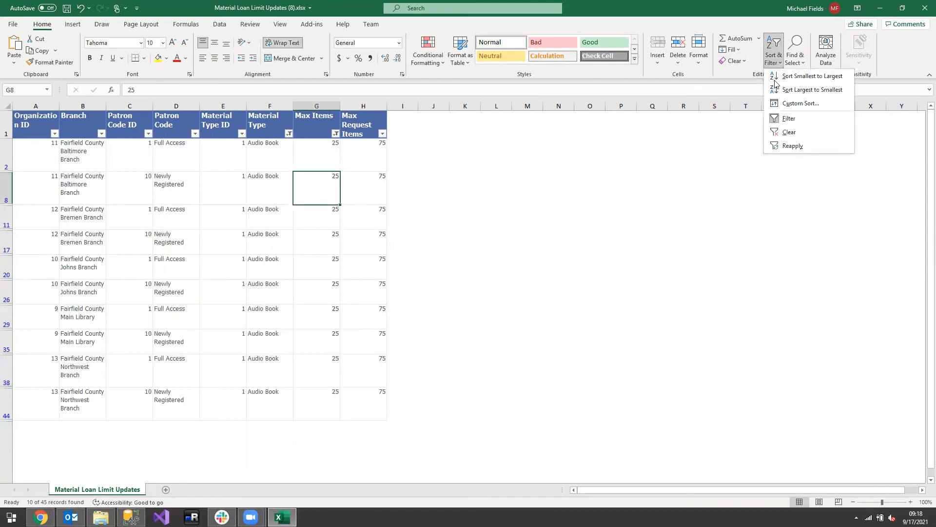
left_click(798, 126)
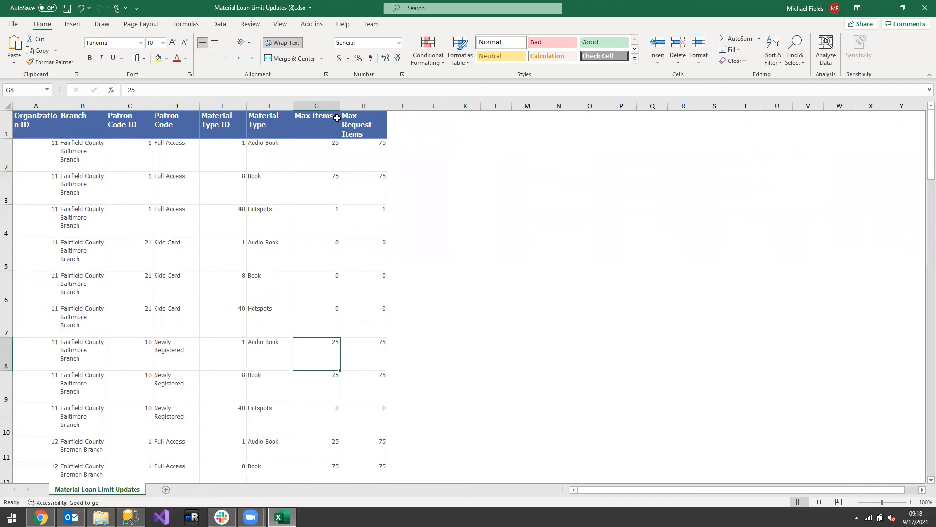
Review the Kids Card rows and the Newly Registered Hotspots row for the Baltimore Branch, and look through the other branches
left_click(92, 255)
left_click_drag(131, 253, 369, 263)
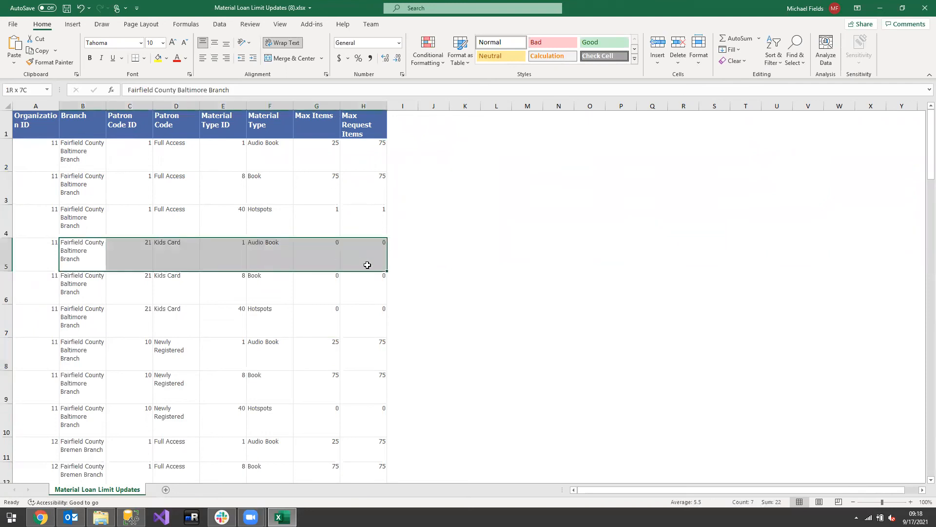
left_click_drag(131, 287, 377, 288)
left_click_drag(141, 324, 372, 320)
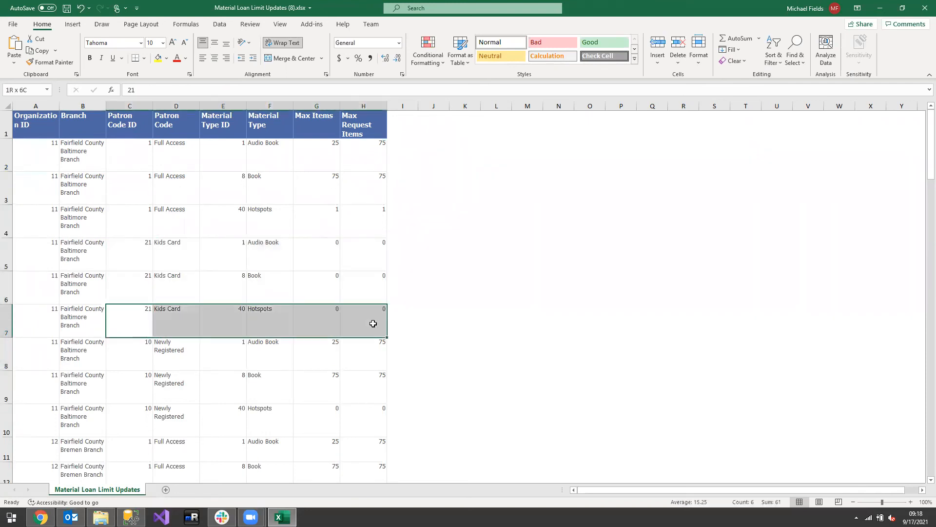
left_click_drag(146, 420, 349, 419)
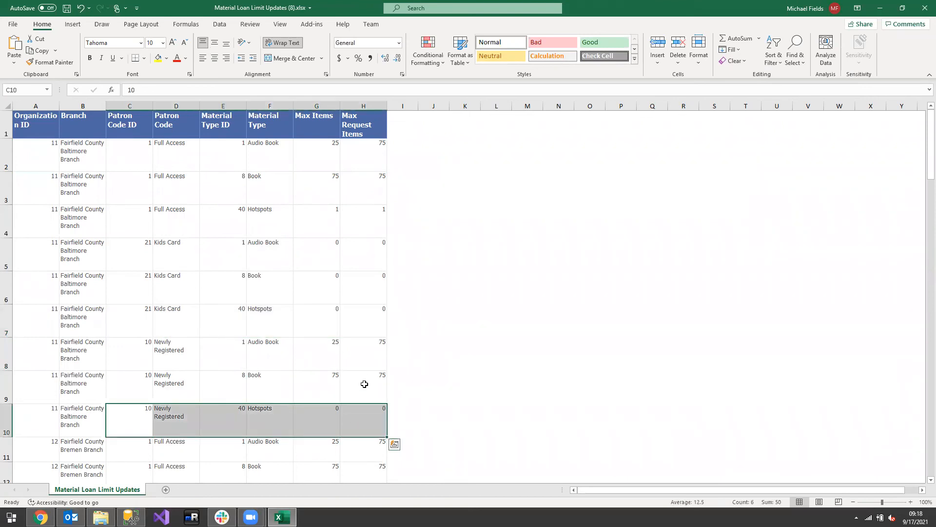
scroll(337, 275, "down", 5)
scroll(337, 275, "down", 5)
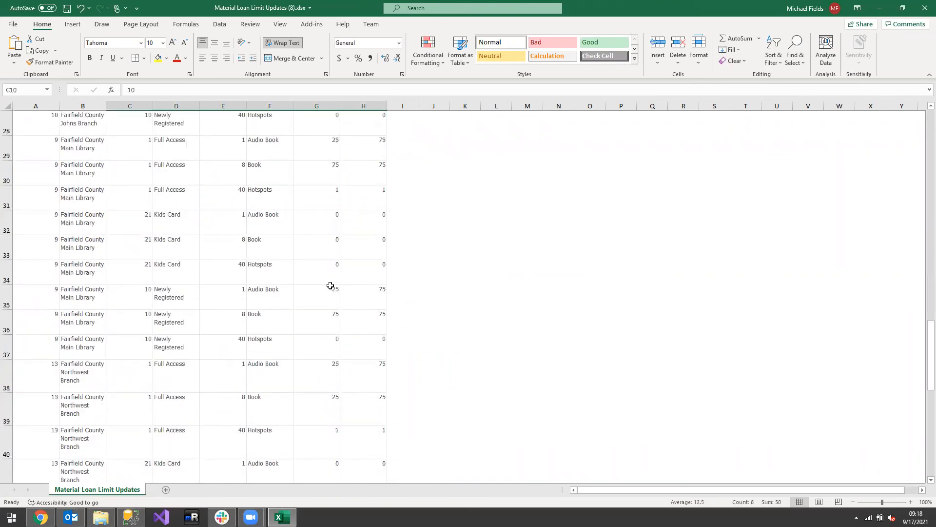
scroll(329, 311, "up", 10)
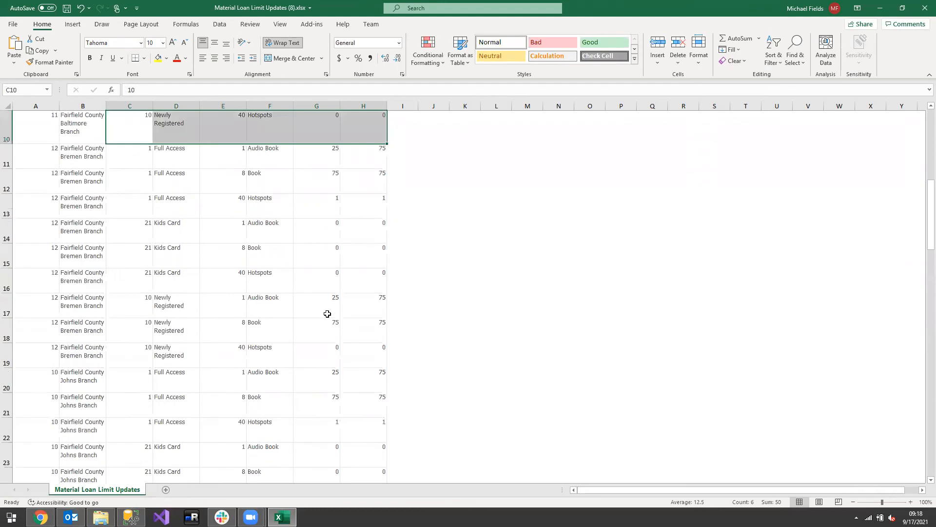
Check the Max Items values for each material type down the table and save the workbook
left_click(331, 145)
left_click(318, 241)
left_click(322, 292)
left_click(311, 385)
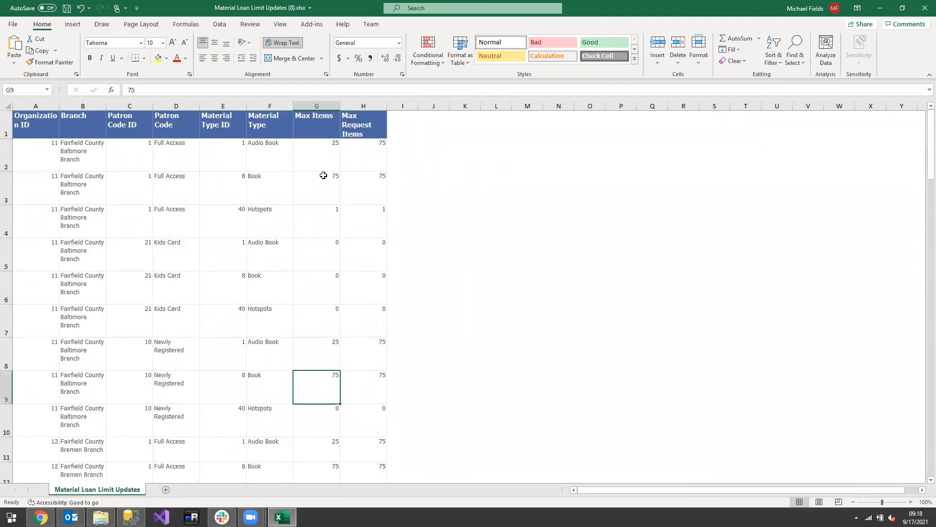
left_click(329, 150)
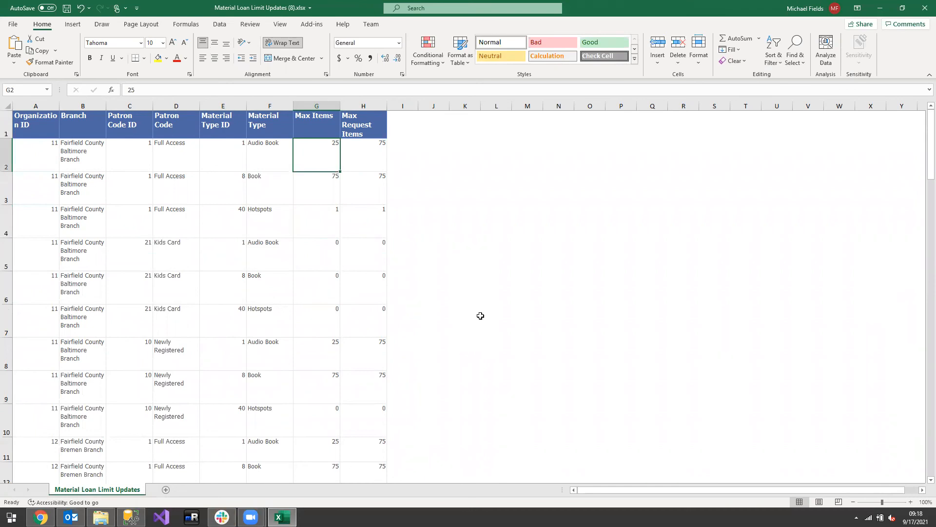
scroll(341, 239, "down", 10)
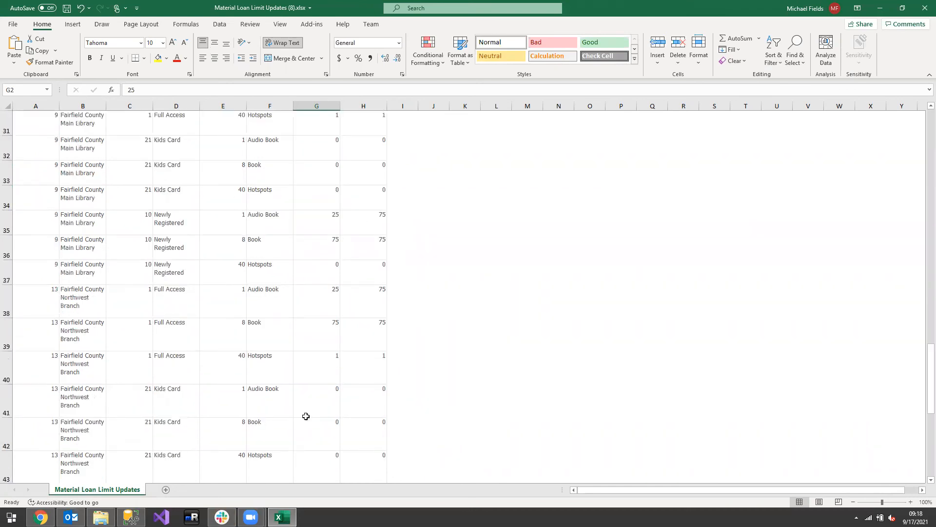
scroll(288, 317, "up", 10)
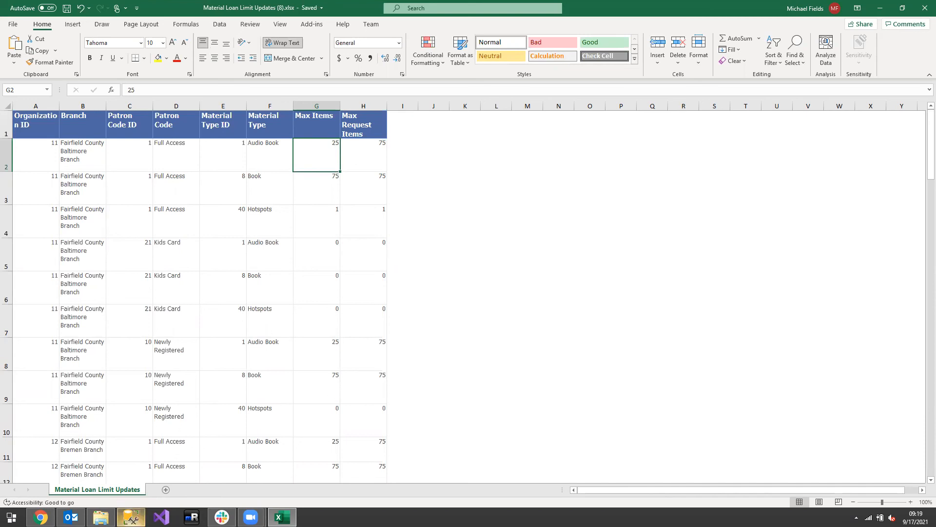
Switch to SQL Server Management Studio and copy the CONCATENATE formula from the first comment line of material_loan_limits.sql
left_click(130, 517)
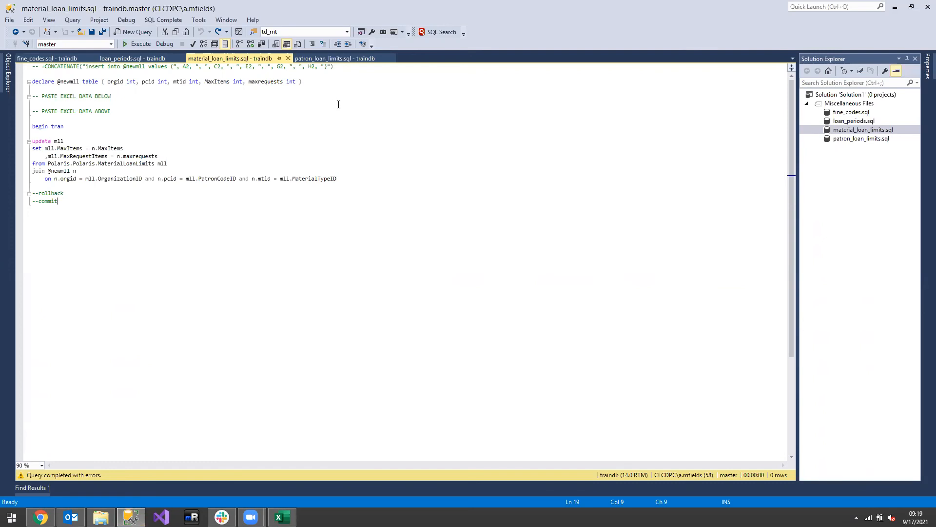
left_click_drag(335, 67, 44, 69)
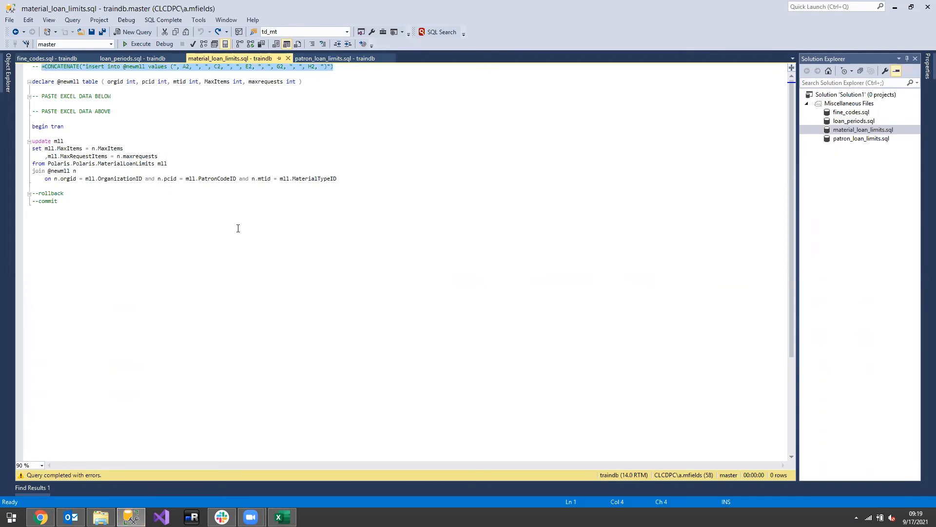
left_click(226, 133)
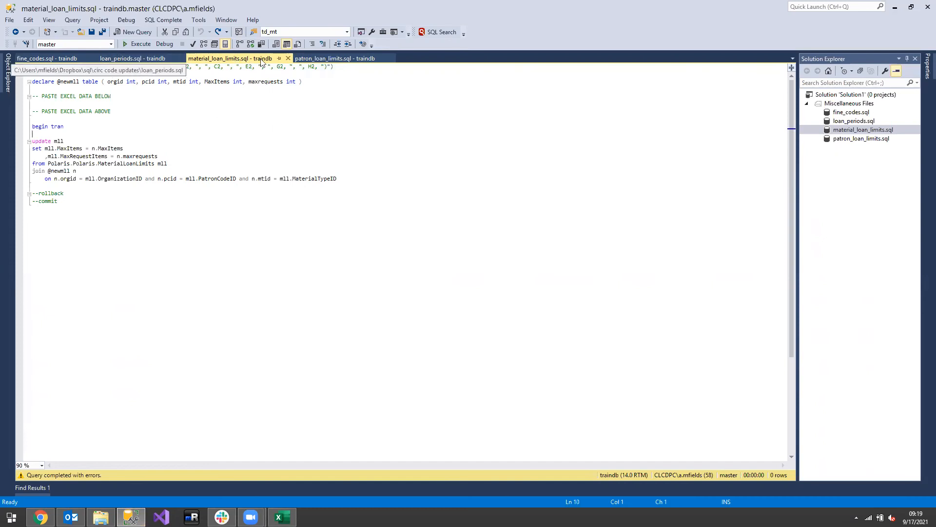
left_click_drag(336, 67, 41, 67)
key("ctrl+c")
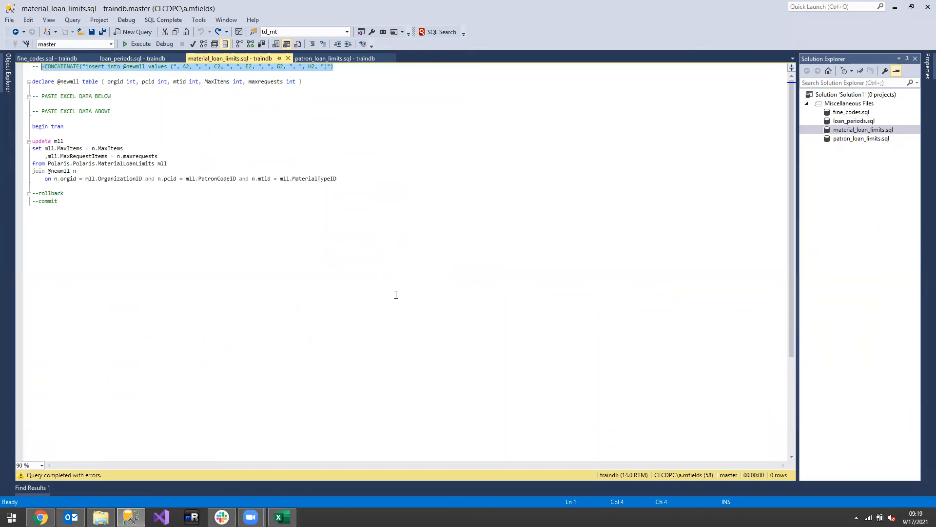
Switch to Excel, paste the CONCATENATE insert formula into I2 and fill it down all table rows
left_click(282, 516)
left_click(415, 155)
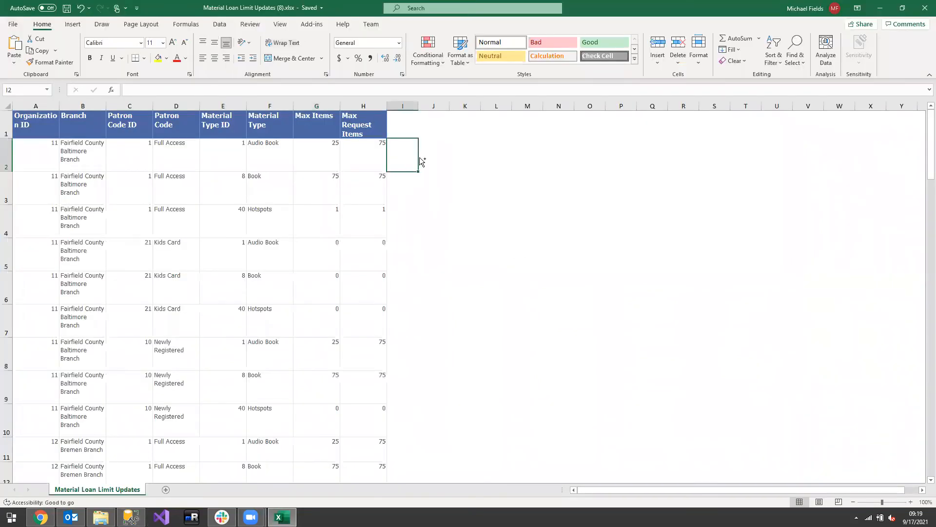
key("ctrl+v")
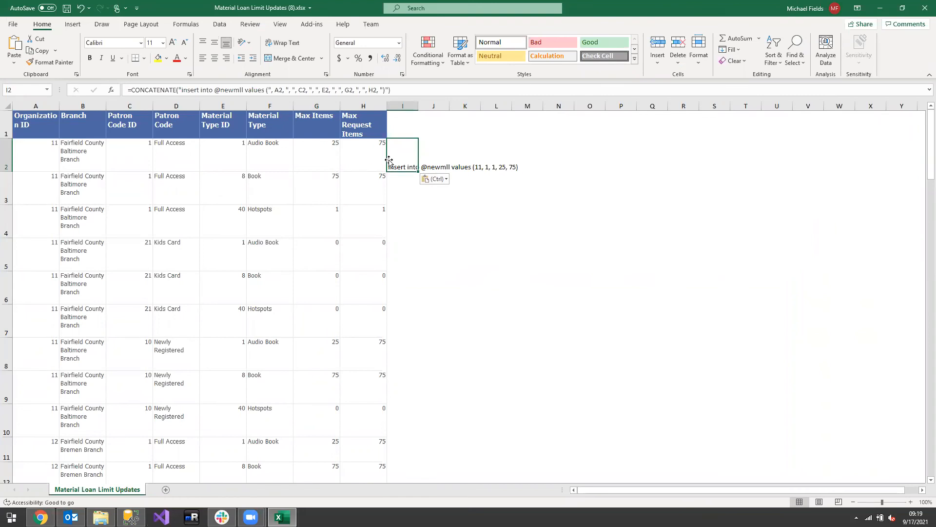
double_click(417, 173)
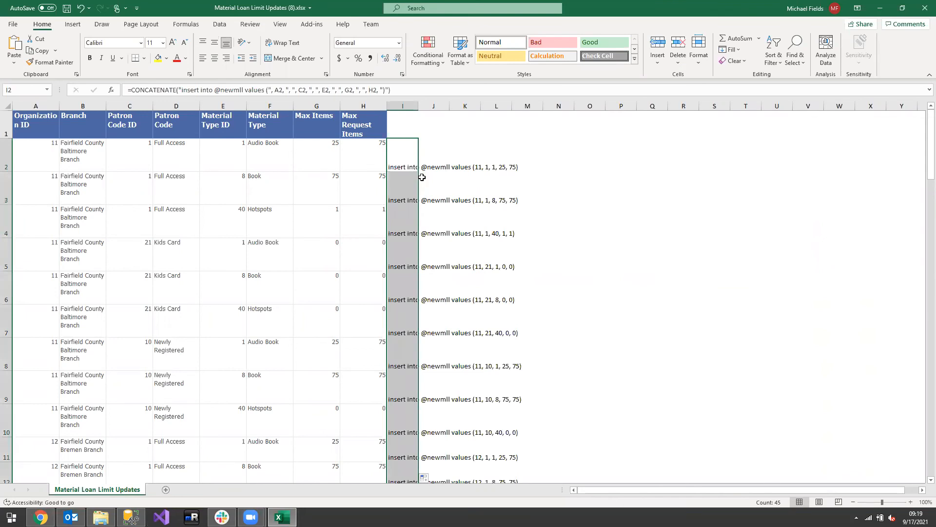
Copy the generated insert statements from column I into material_loan_limits.sql below the "PASTE EXCEL DATA BELOW" comment
key("ctrl+c")
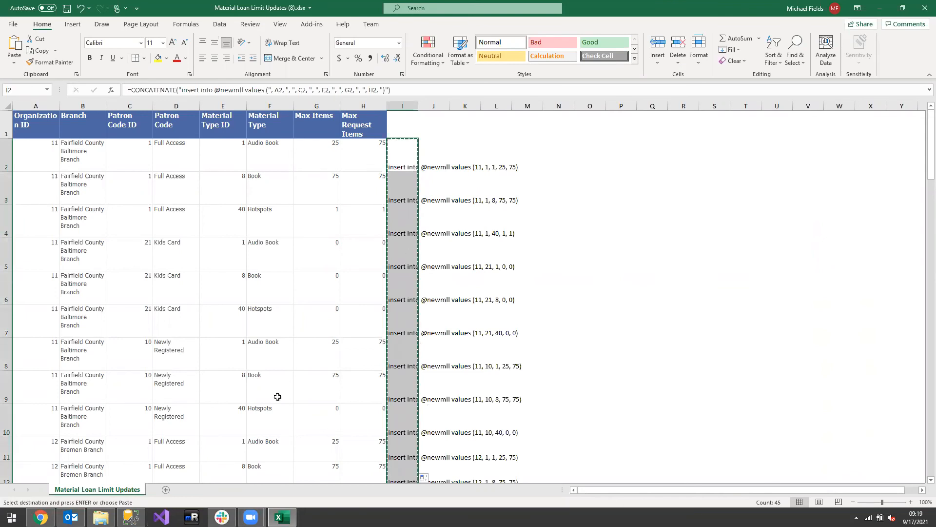
left_click(130, 517)
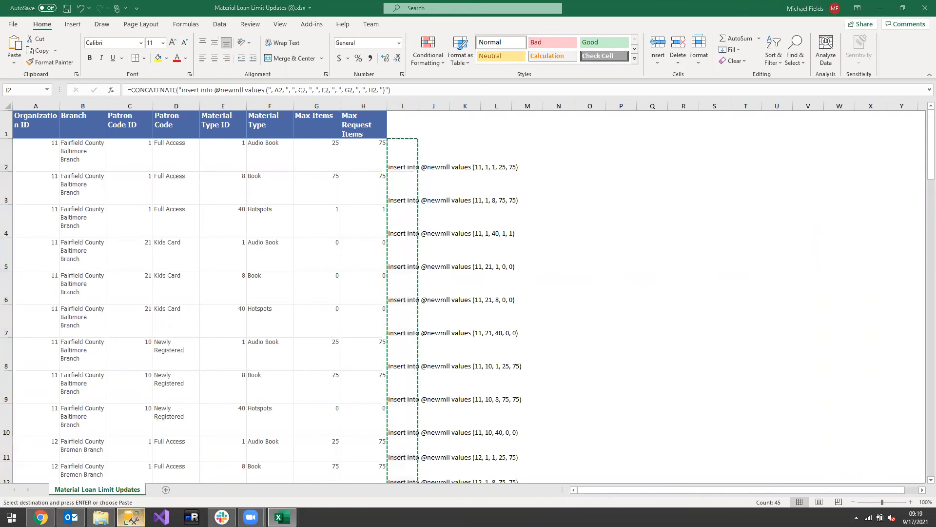
left_click(66, 104)
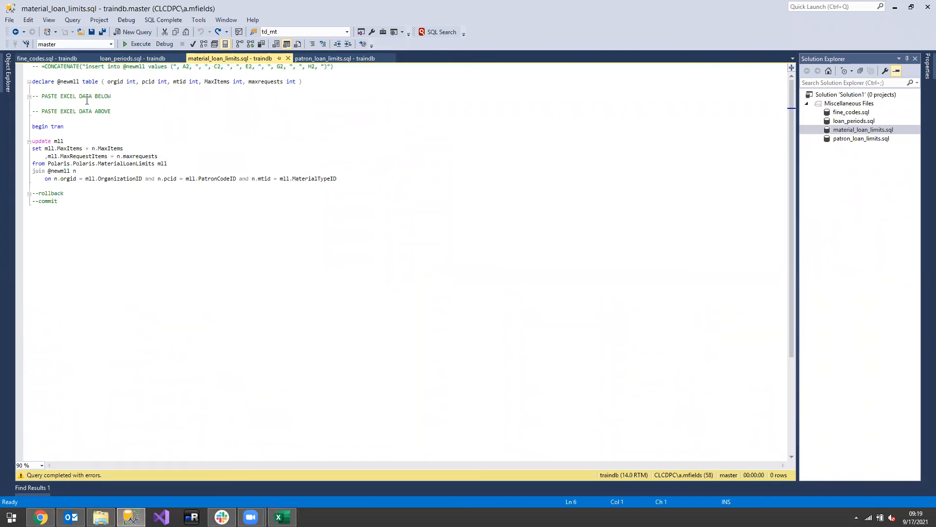
left_click_drag(111, 98, 32, 104)
left_click(55, 98)
key("ctrl+v")
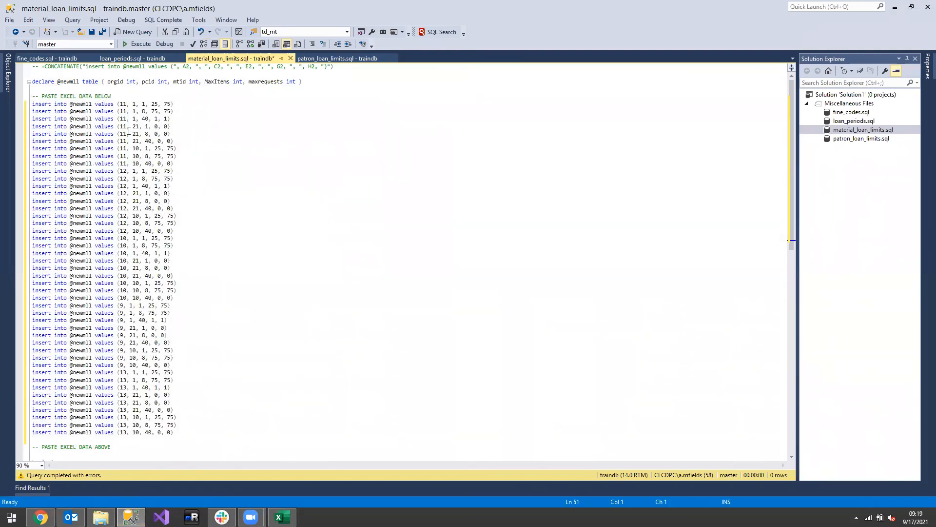
Execute the full material loan limits update script, and run its commit statement on its own
scroll(242, 233, "down", 4)
key("F5")
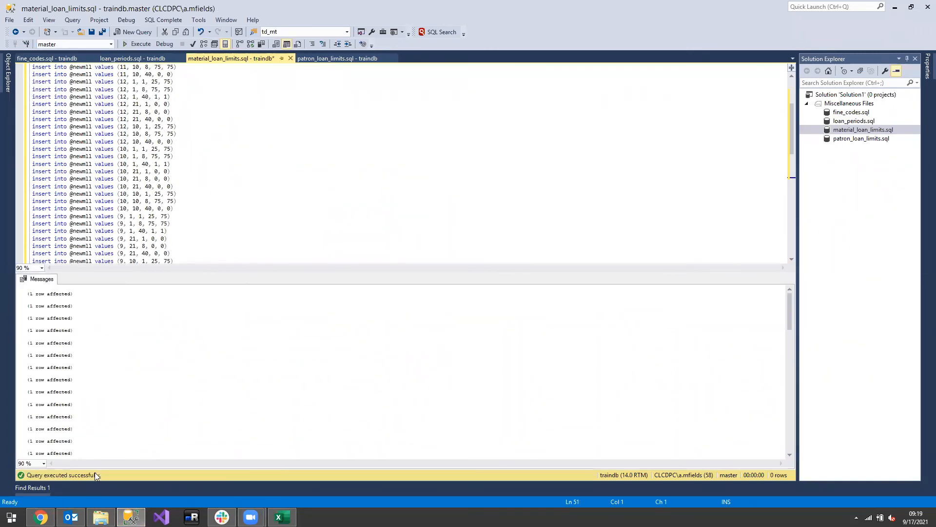
scroll(172, 195, "down", 12)
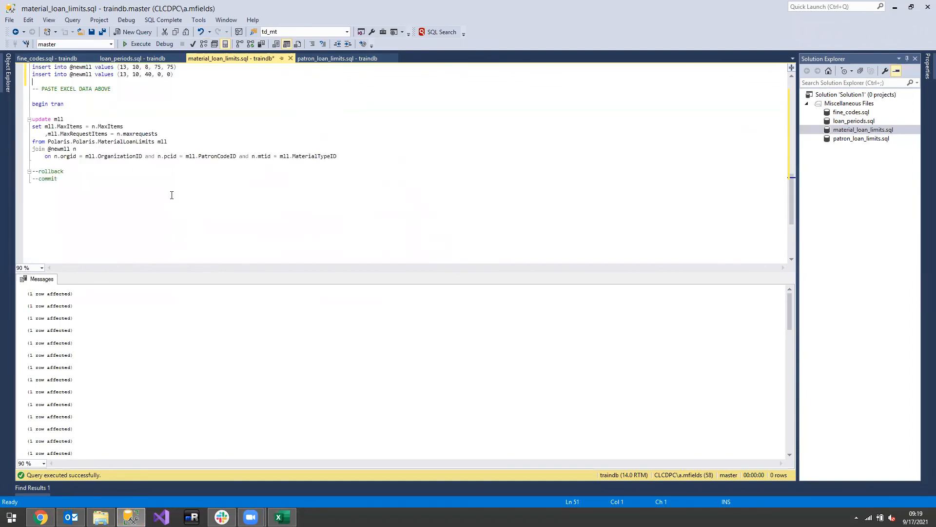
double_click(49, 180)
key("F5")
key("F5")
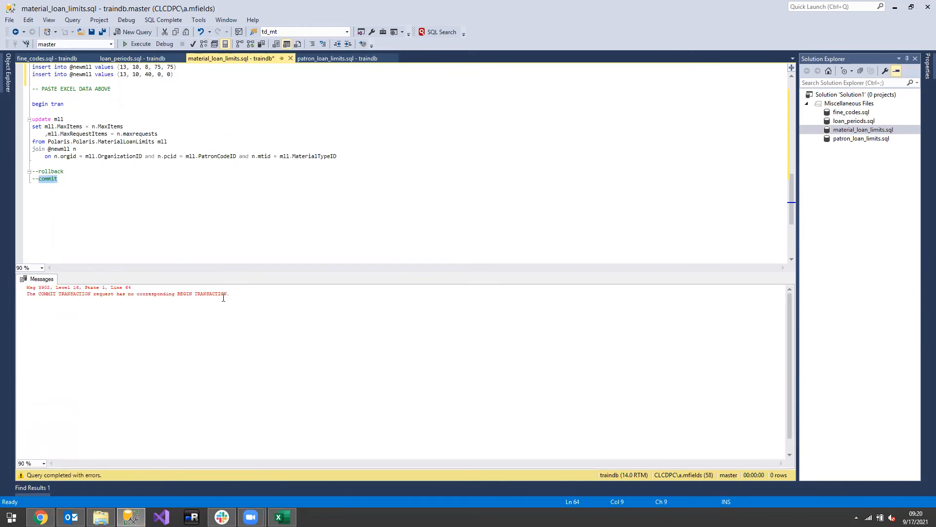
left_click_drag(241, 306, 5, 295)
left_click(179, 203)
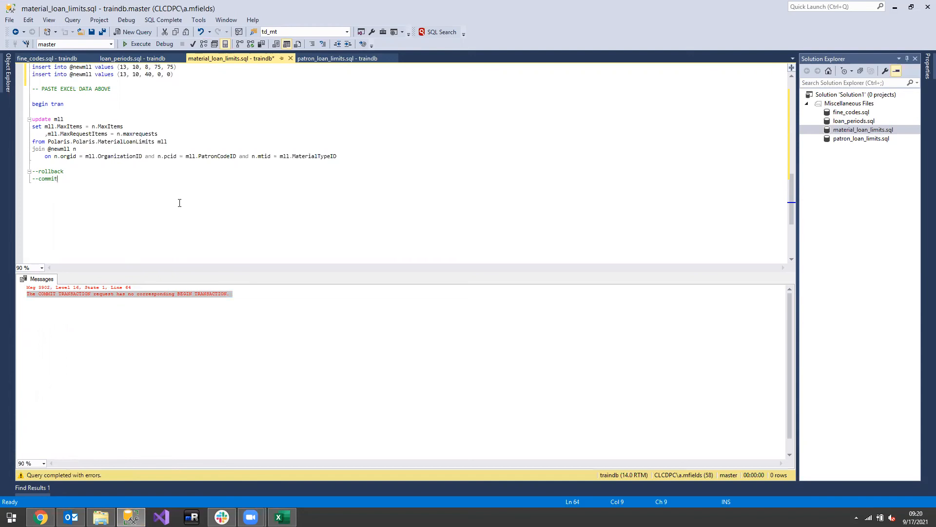
Switch to Chrome, open the Fine Rate Updates report from Code Update Reports, and close the Material Loan Limit Updates report
left_click(41, 517)
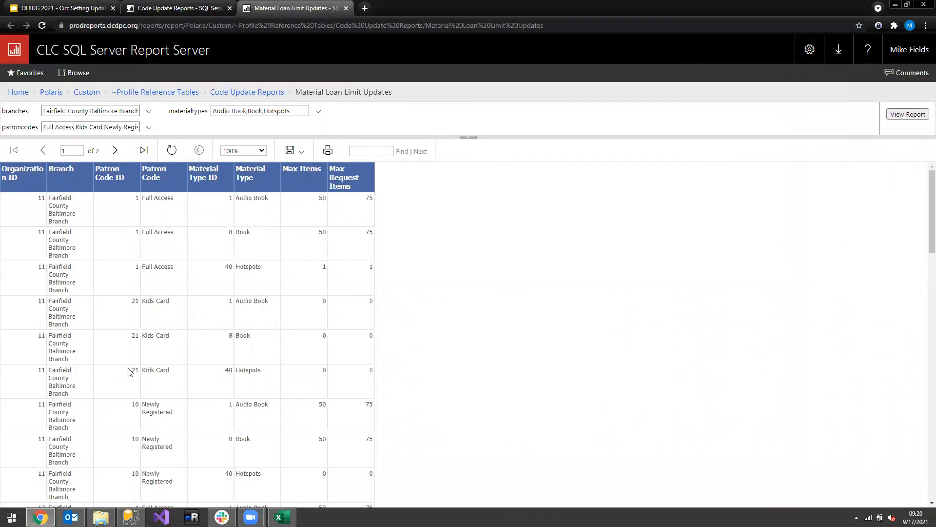
left_click(161, 7)
left_click(73, 161)
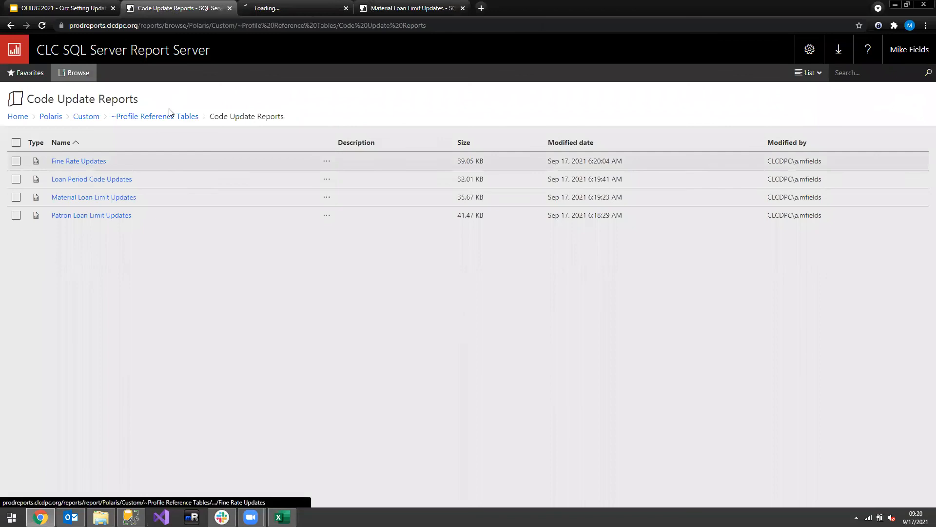
middle_click(393, 9)
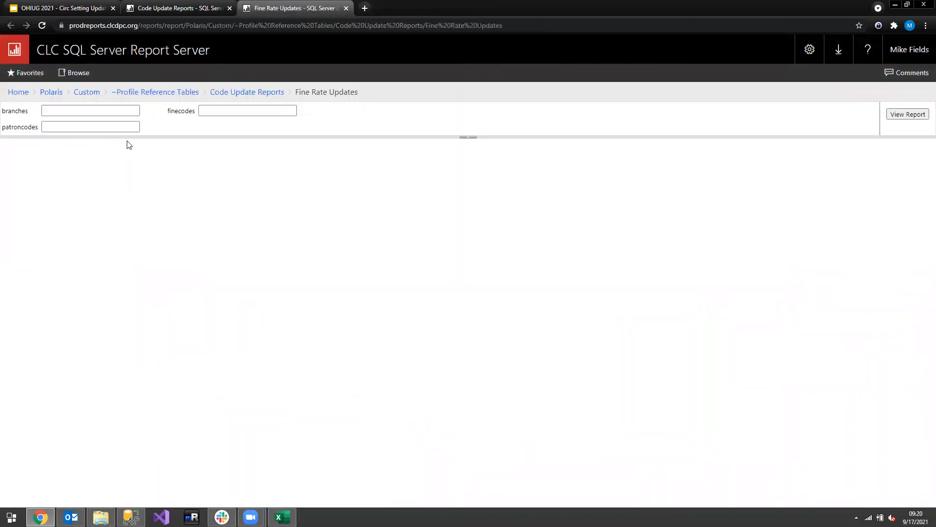
Select Marysville Public Library and MPL Raymond Branch as the branches for the Fine Rate Updates report
left_click(148, 112)
left_click_drag(136, 194, 221, 408)
left_click_drag(229, 146, 217, 255)
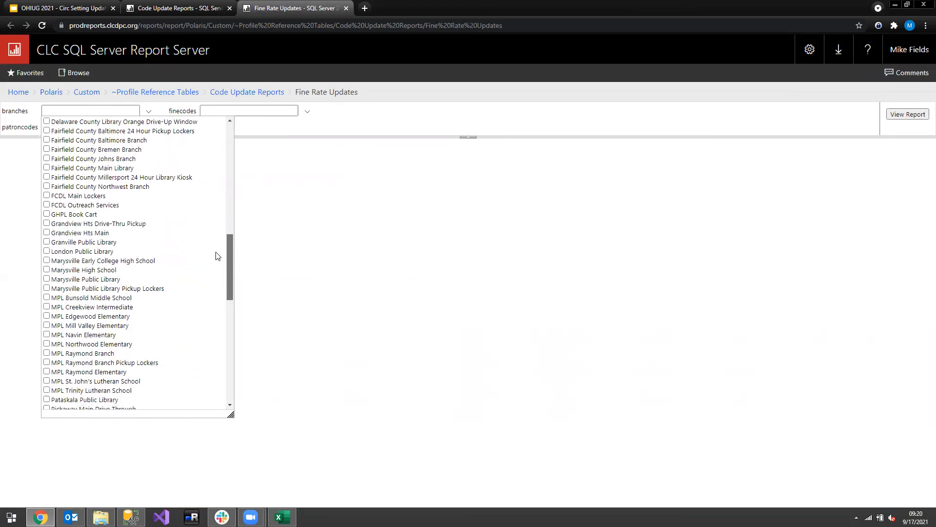
left_click(47, 281)
left_click(289, 226)
Select Audio Book, Book, Hotspots and Kit as the report's fine codes
left_click(307, 112)
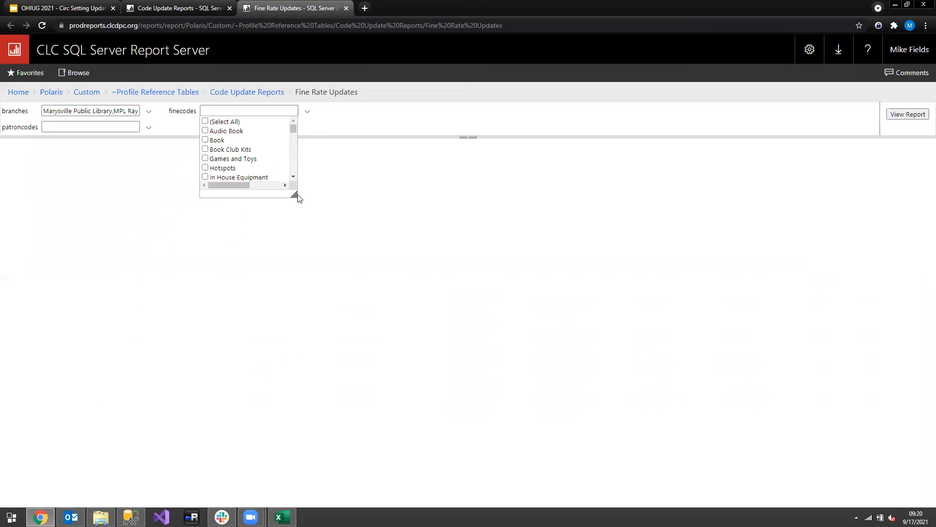
left_click(312, 202)
left_click(307, 113)
left_click_drag(293, 194, 399, 351)
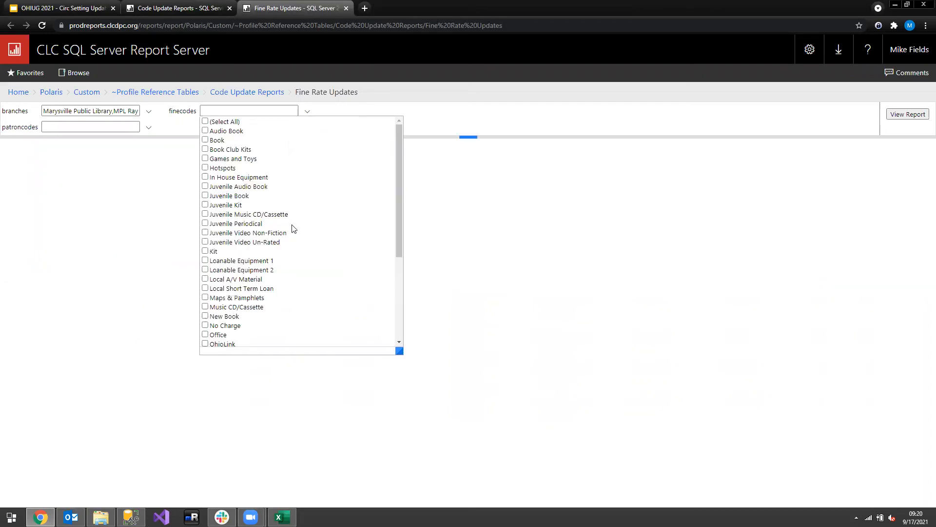
left_click(205, 131)
left_click(205, 140)
left_click(205, 251)
left_click(206, 168)
Select the Full Access, Kids Card and Self Registered patron codes and run the report
left_click(150, 116)
left_click(150, 128)
left_click(150, 128)
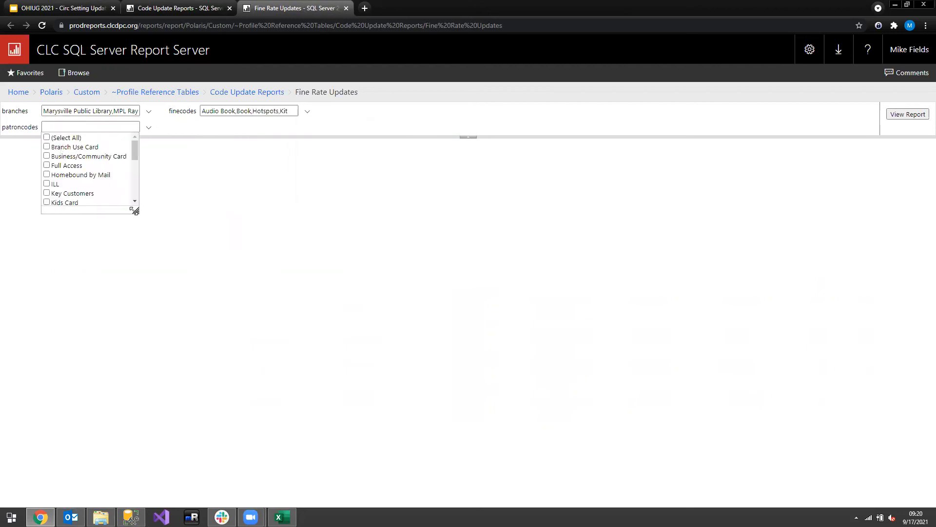
left_click_drag(137, 213, 352, 415)
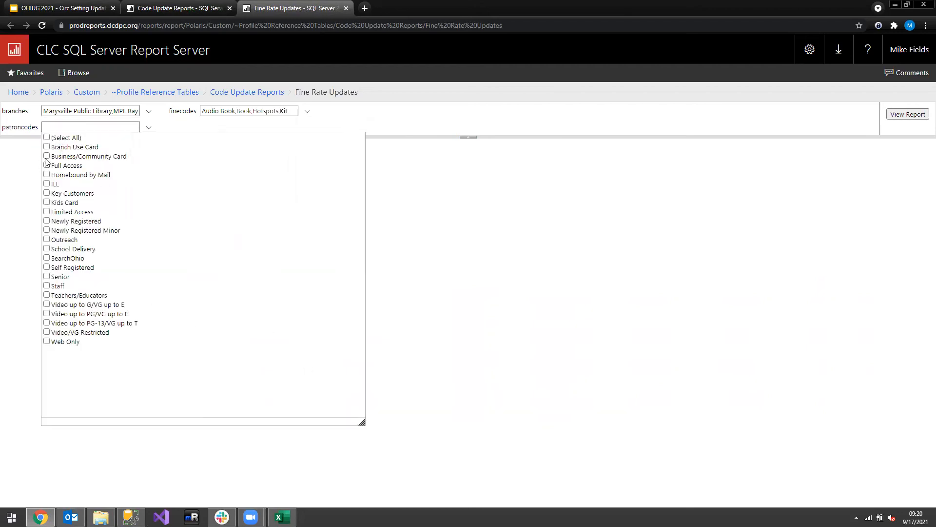
left_click(47, 201)
left_click(47, 165)
left_click(46, 267)
left_click(415, 207)
left_click(907, 114)
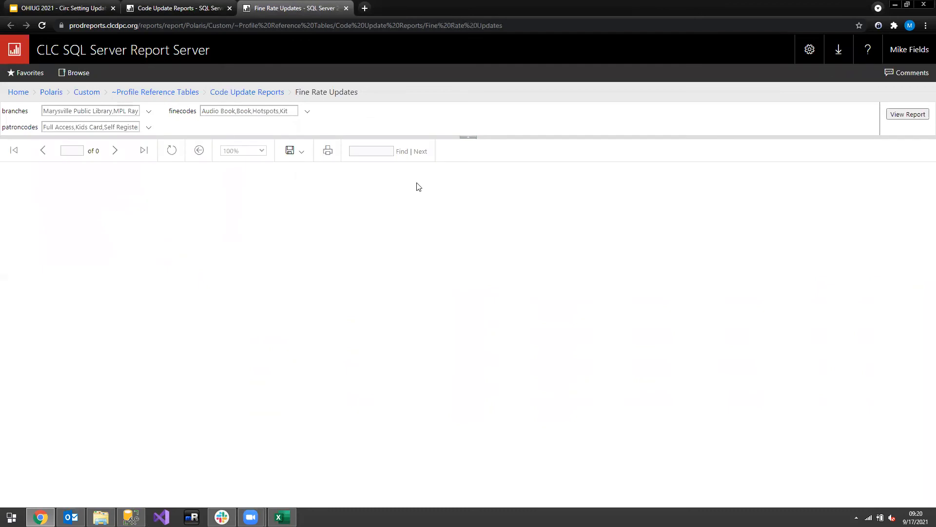
Export the Fine Rate Updates report to Excel and open the downloaded workbook
left_click(293, 150)
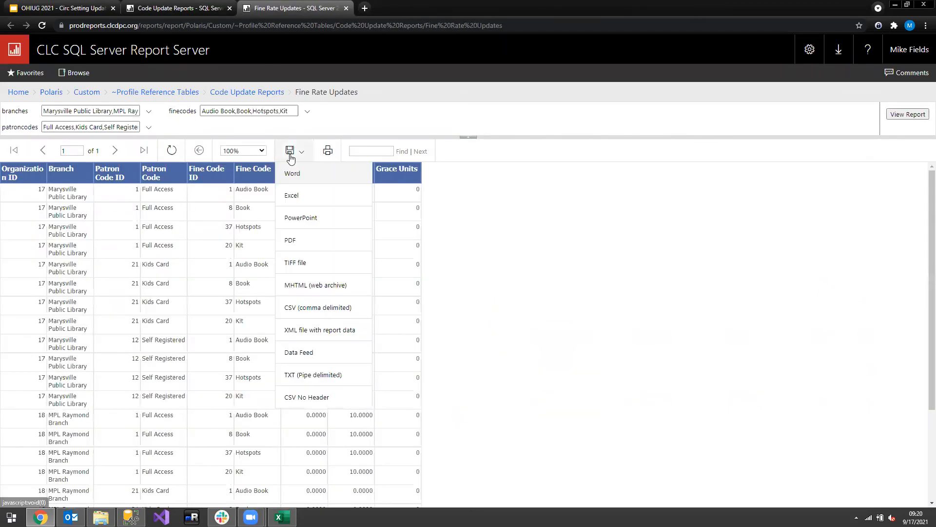
left_click(307, 196)
left_click(45, 496)
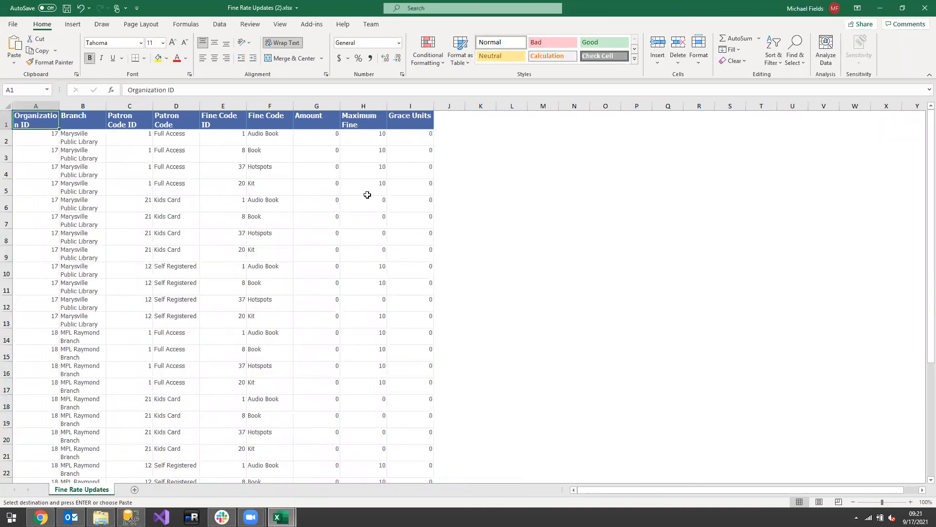
Add filters to the header row and filter the Fine Code column to Book only
scroll(339, 169, "down", 7)
scroll(340, 171, "up", 7)
left_click(219, 182)
key("Right")
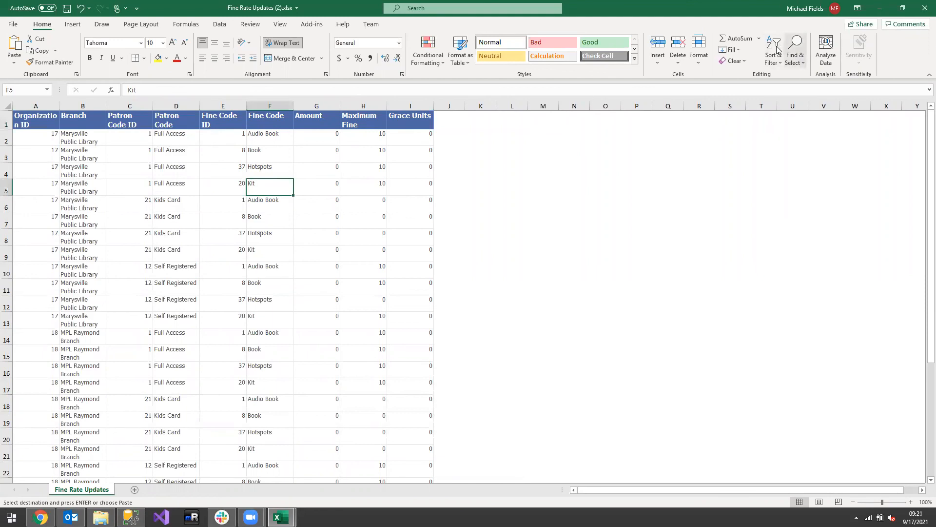
left_click(774, 55)
left_click(790, 119)
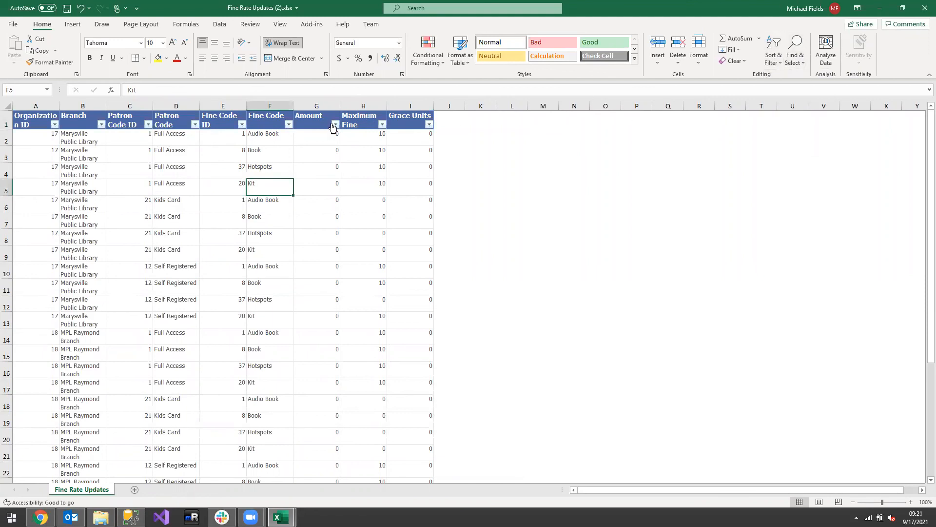
left_click(287, 125)
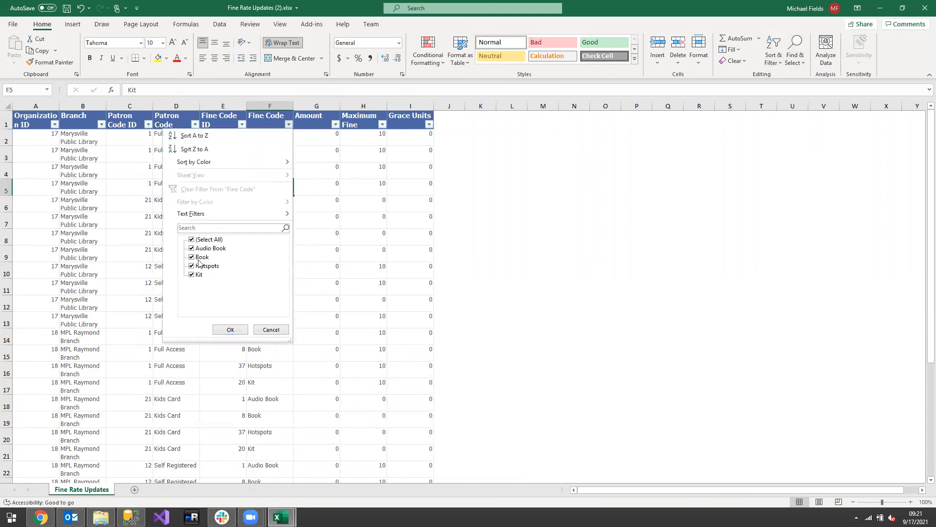
left_click(192, 240)
left_click(191, 256)
left_click(230, 330)
Set the Amount to 0.25 in every filtered Book row
left_click(332, 137)
type("0")
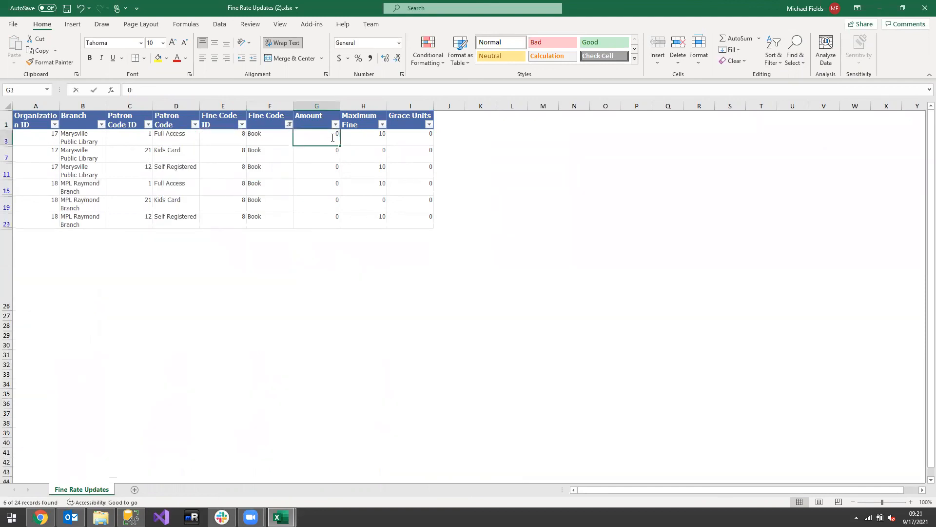
type(".25")
left_click(370, 155)
left_click(333, 139)
left_click_drag(340, 146, 335, 225)
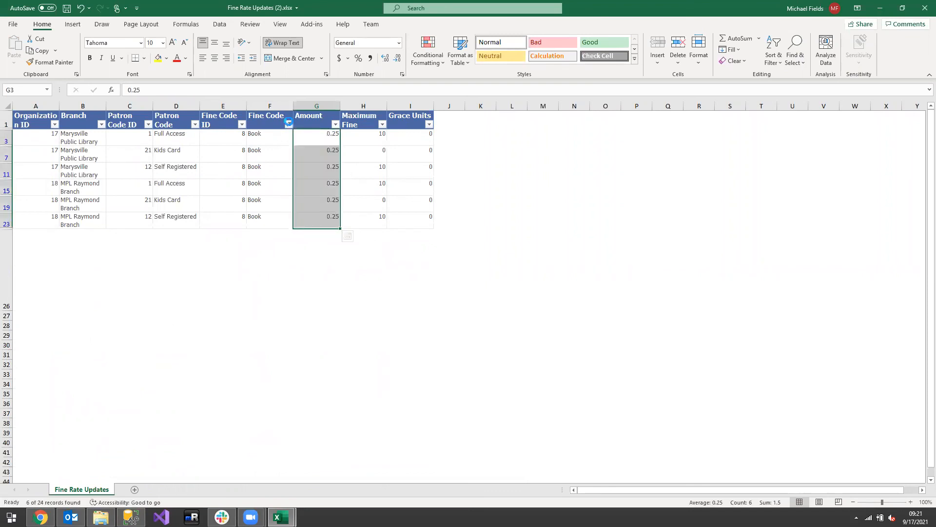
Change the Fine Code filter from Book to Hotspots only
left_click(289, 123)
left_click(192, 257)
left_click(191, 266)
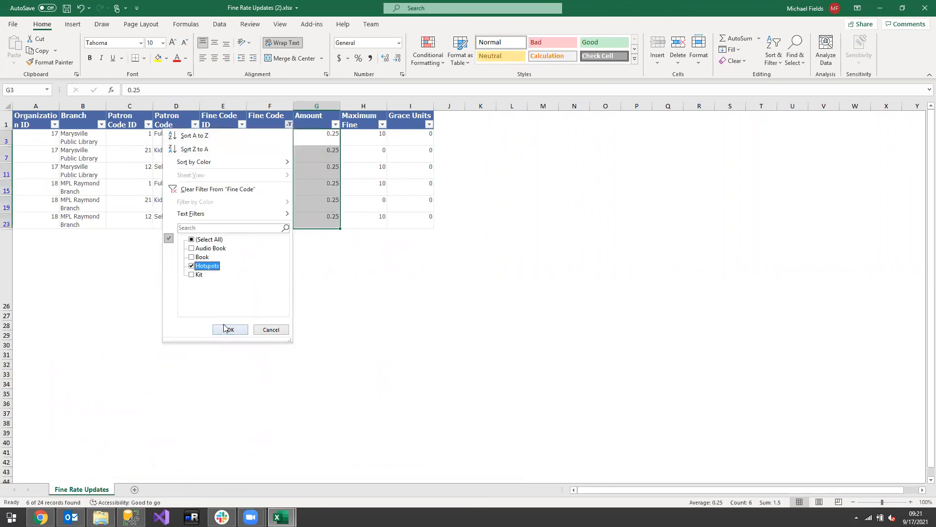
left_click(230, 329)
left_click(335, 316)
Set the Amount to 5 in every filtered Hotspots row
left_click(324, 139)
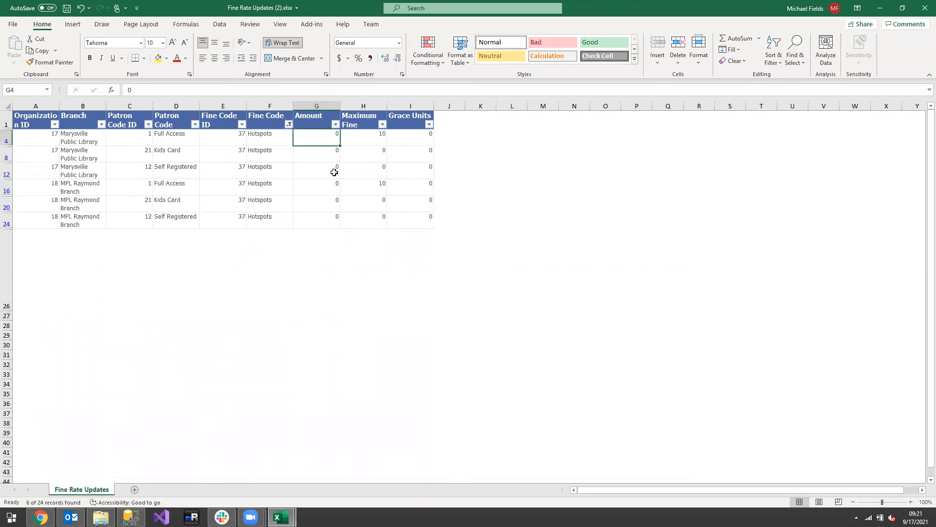
type("5")
left_click_drag(342, 145, 340, 227)
left_click(298, 287)
left_click(307, 169)
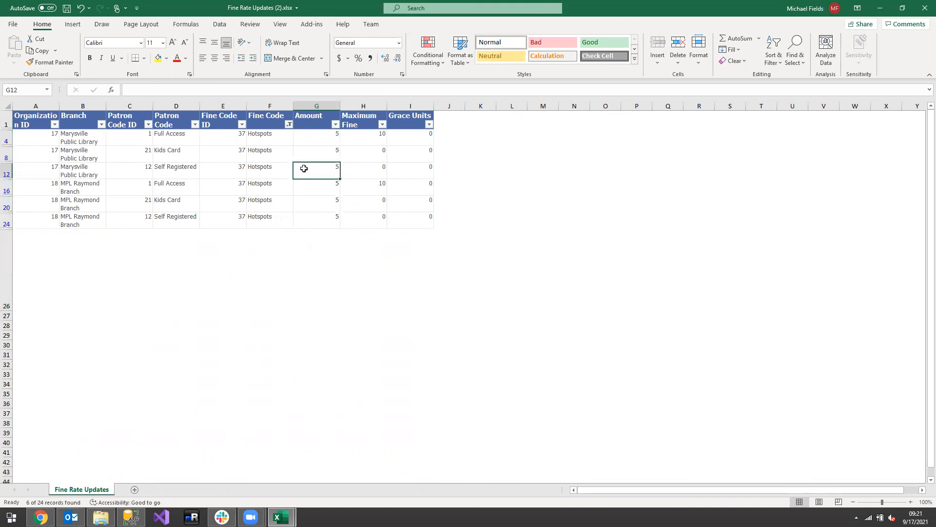
Remove the filters from the fine rate table and save the workbook
left_click(773, 62)
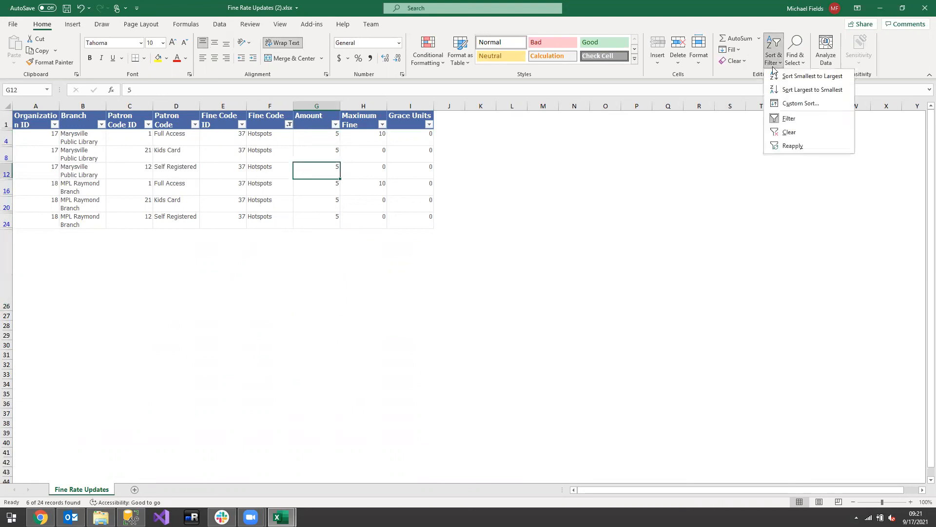
left_click(789, 118)
left_click(306, 177)
key("ctrl+s")
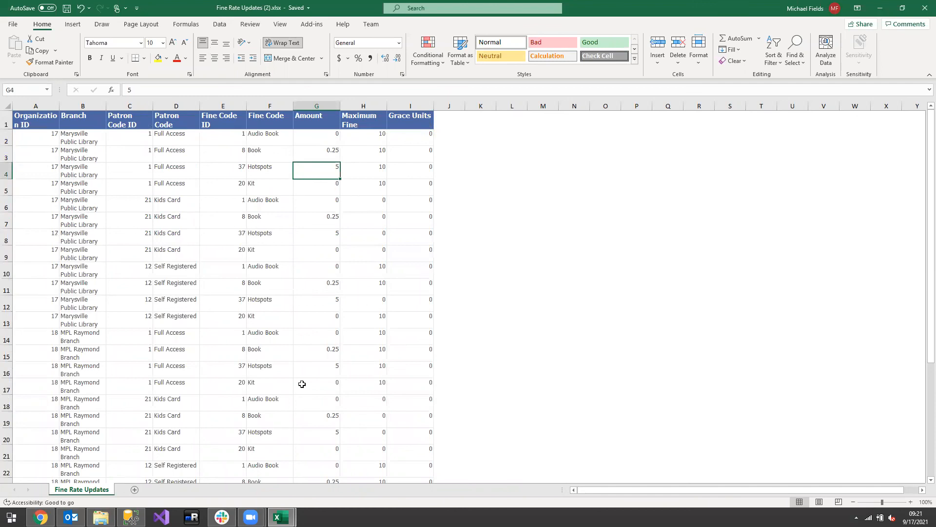
Switch to SQL Server Management Studio and copy the CONCATENATE formula from the first comment line of fine_codes.sql
left_click(131, 517)
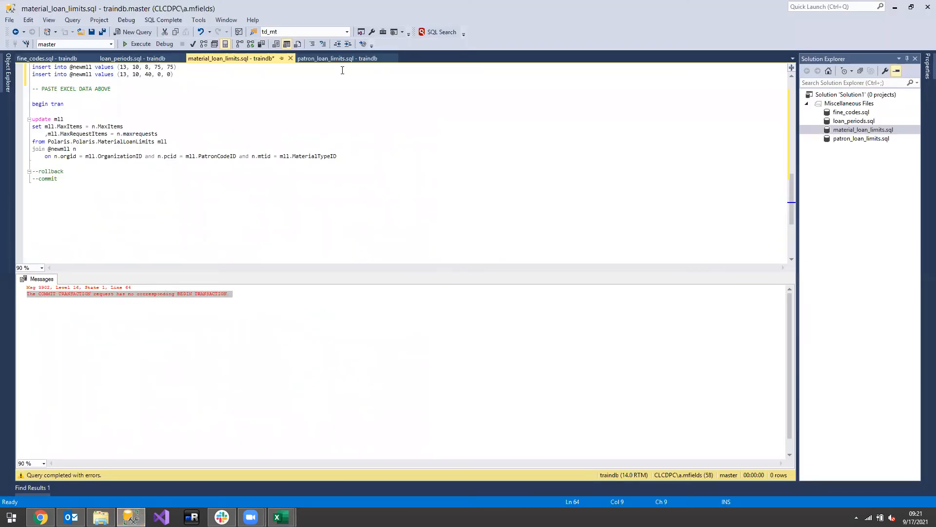
left_click(47, 58)
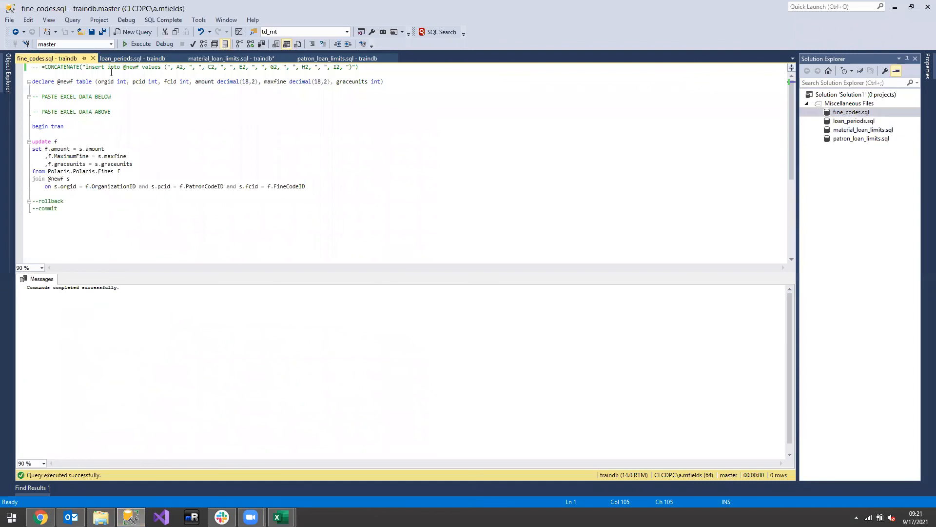
left_click_drag(373, 66, 35, 67)
key("ctrl+c")
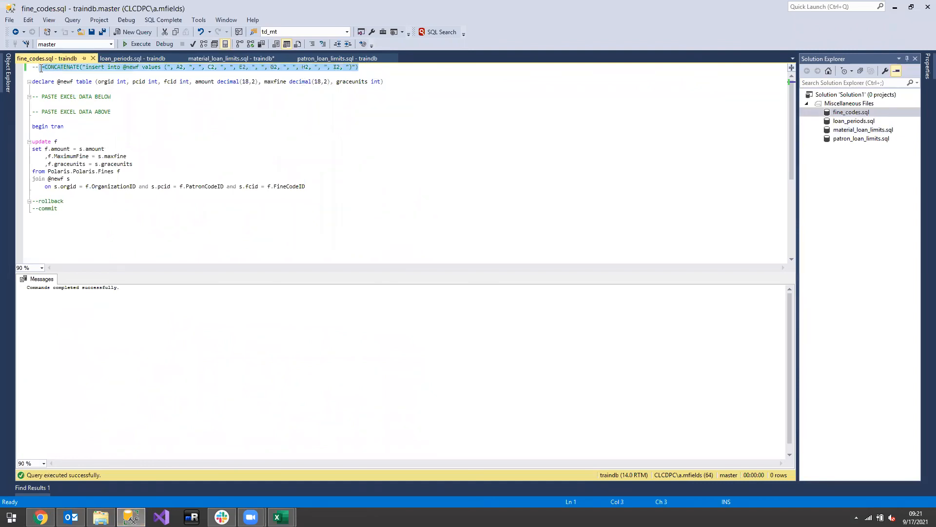
Switch to the Fine Rate Updates workbook in Excel, paste the CONCATENATE insert formula into J2 and fill it down all table rows
left_click(280, 517)
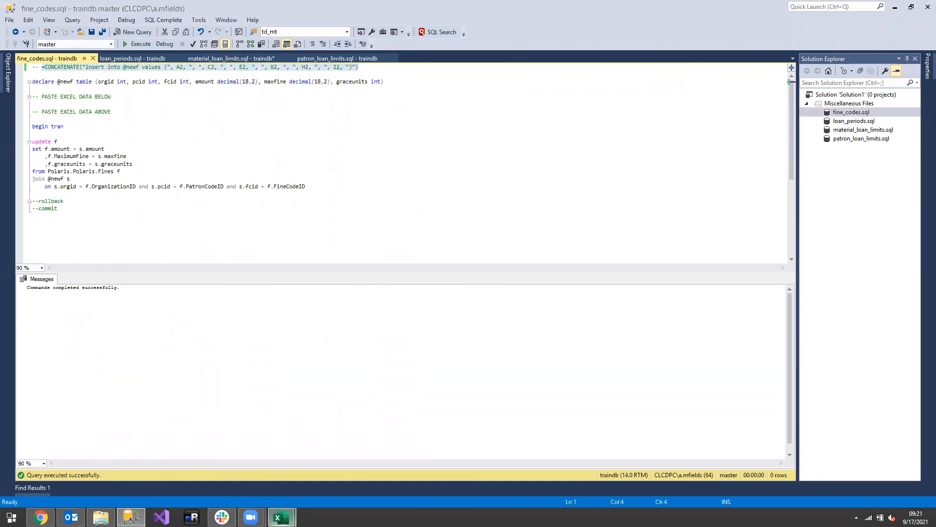
left_click(350, 474)
left_click(453, 137)
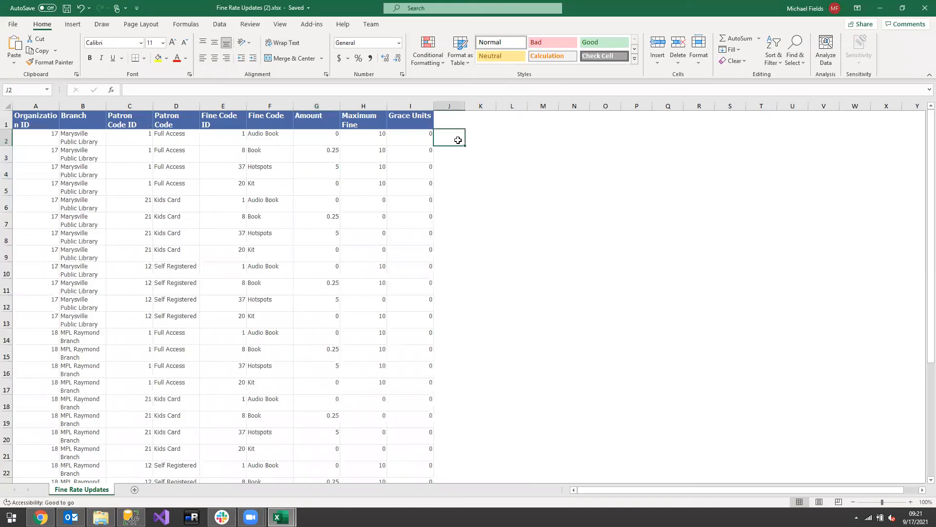
key("ctrl+v")
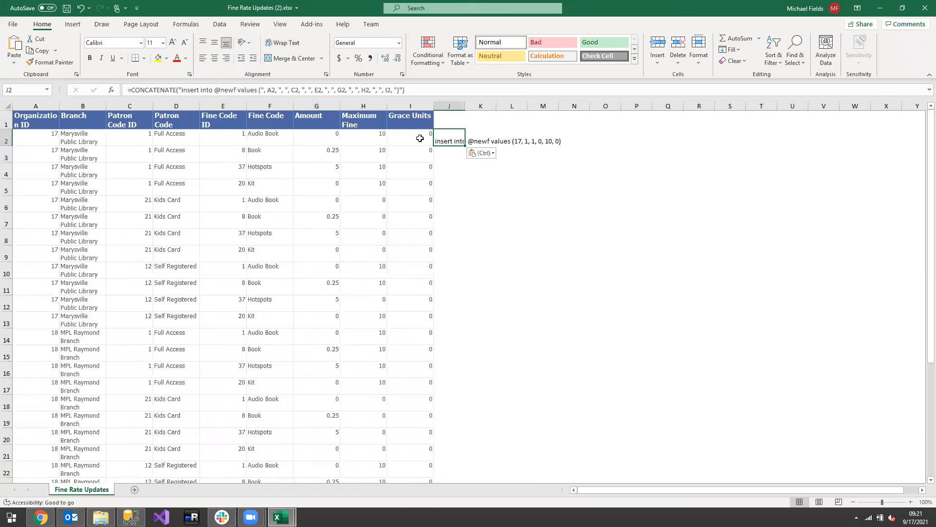
double_click(465, 145)
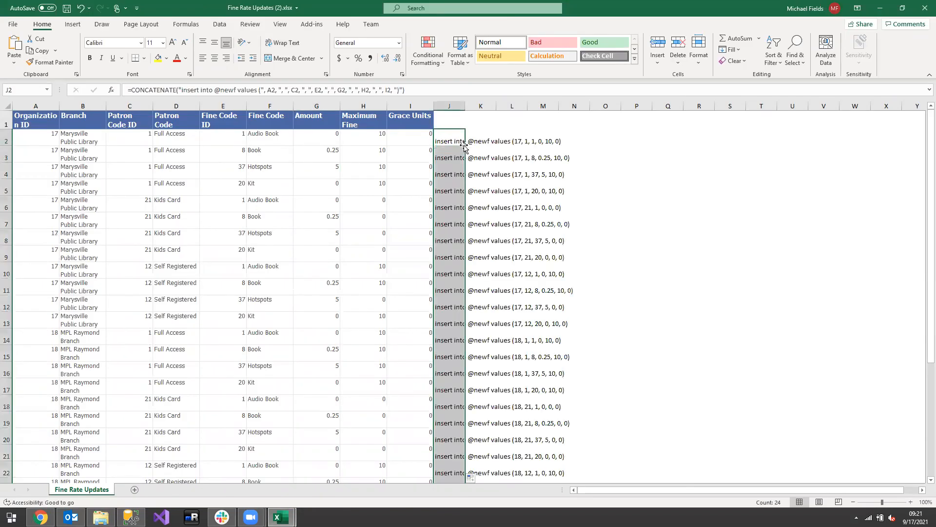
Copy the generated insert statements from column J into fine_codes.sql in SQL Server Management Studio, below the "PASTE EXCEL DATA BELOW" comment
key("ctrl+c")
key("alt+Tab")
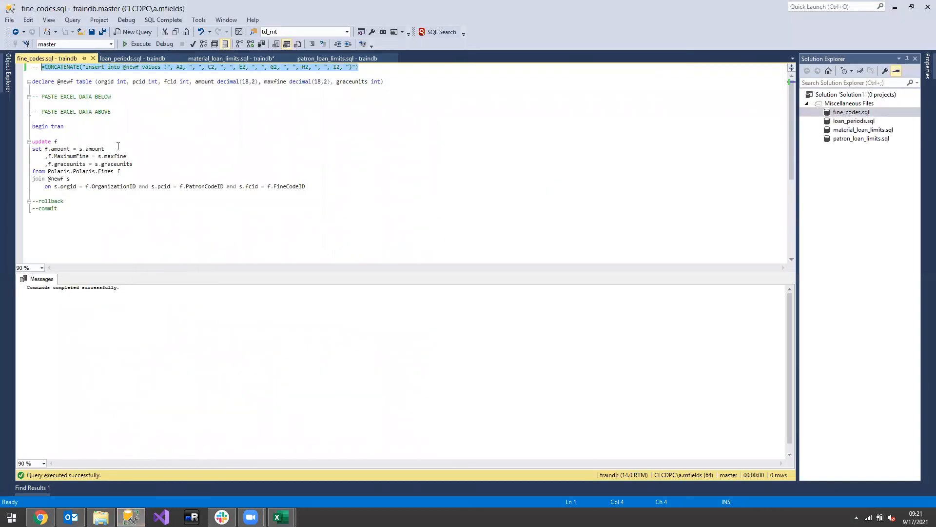
left_click(87, 102)
key("ctrl+v")
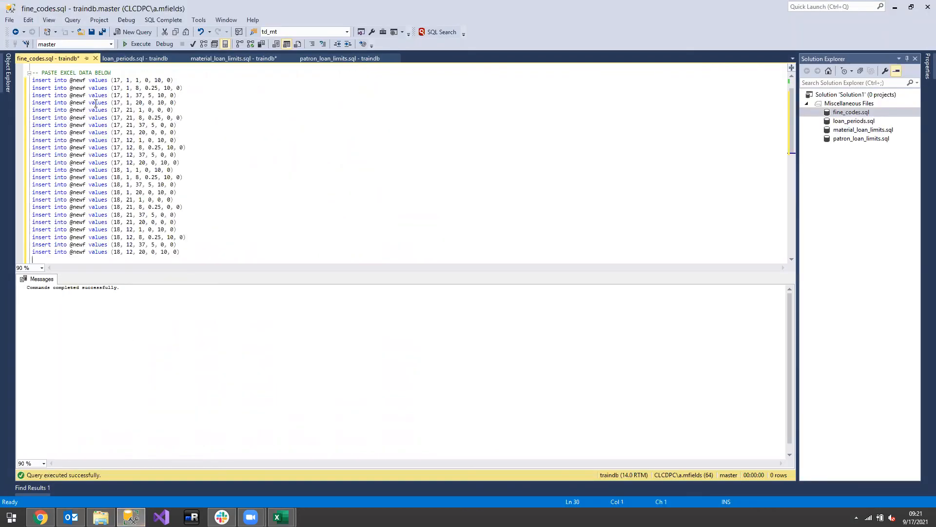
Execute the full fine codes update script, and run its commit statement on its own
key("ctrl+r")
scroll(193, 280, "down", 3)
key("F5")
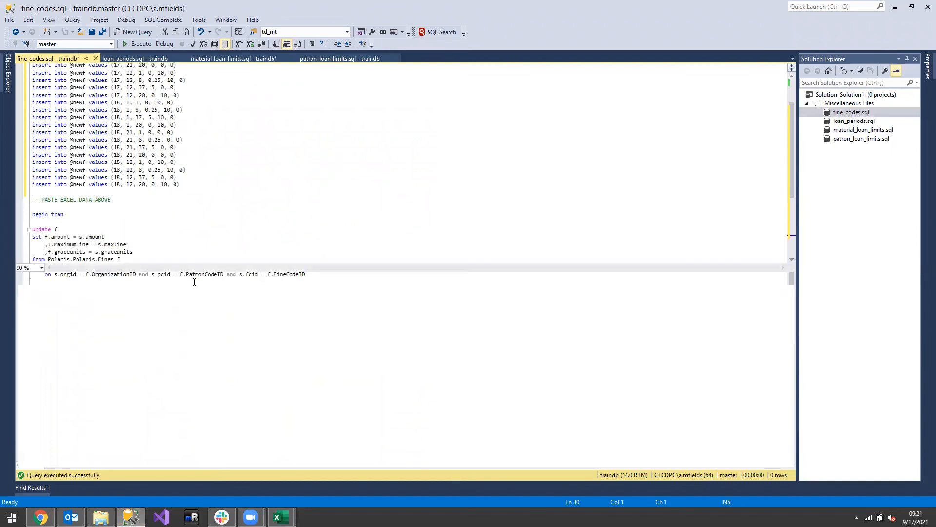
scroll(148, 236, "down", 1)
scroll(147, 236, "down", 1)
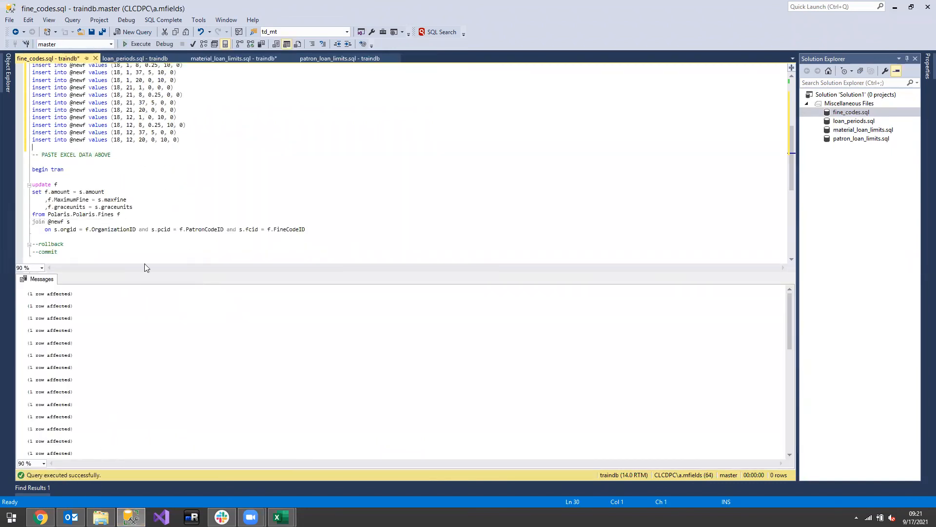
scroll(144, 243, "down", 2)
double_click(44, 208)
key("F5")
key("F5")
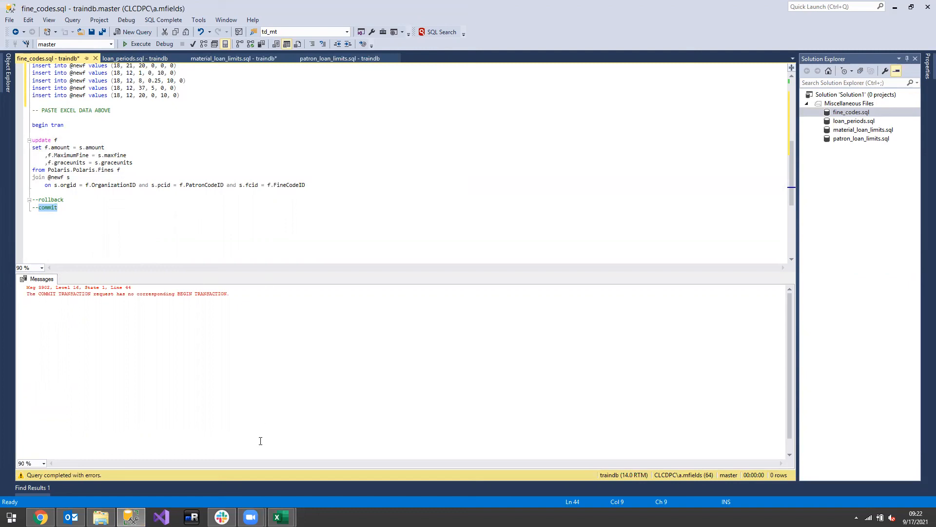
Switch back to the Code Update Reports site in Chrome
left_click(41, 517)
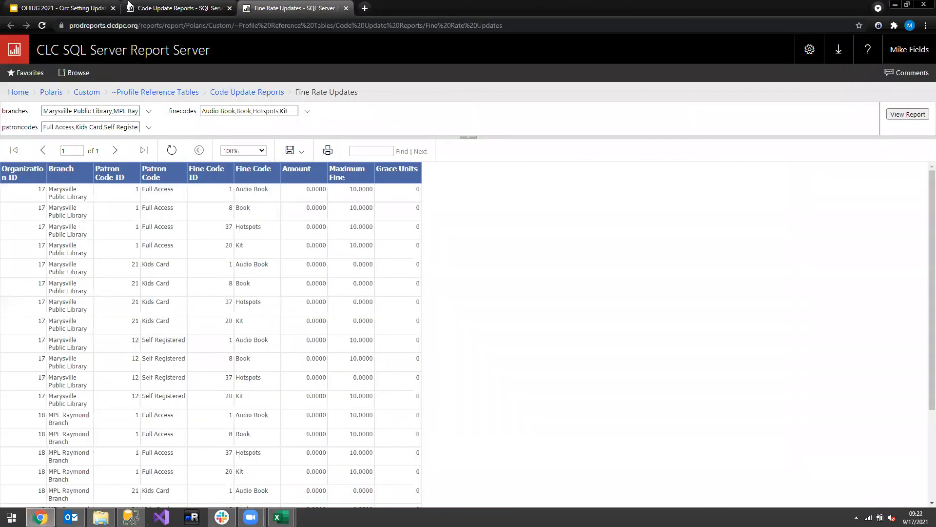